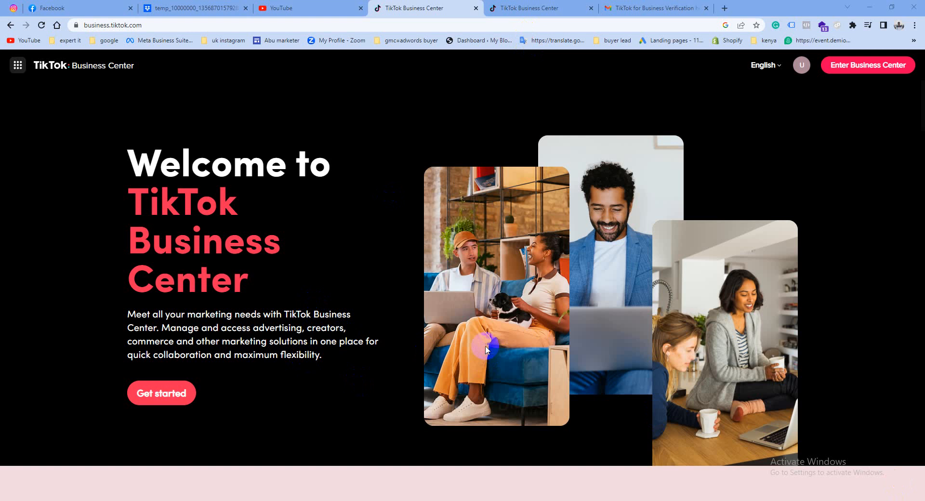
Review the GOGO Wireless Business Center's overview and its advertiser accounts, ending back on the overview.
click(542, 8)
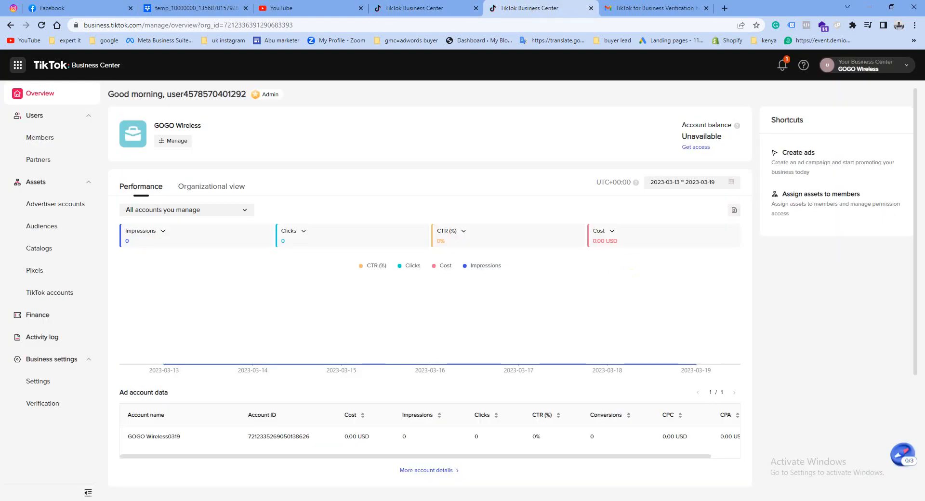
scroll(564, 388, down, 5)
scroll(344, 274, up, 5)
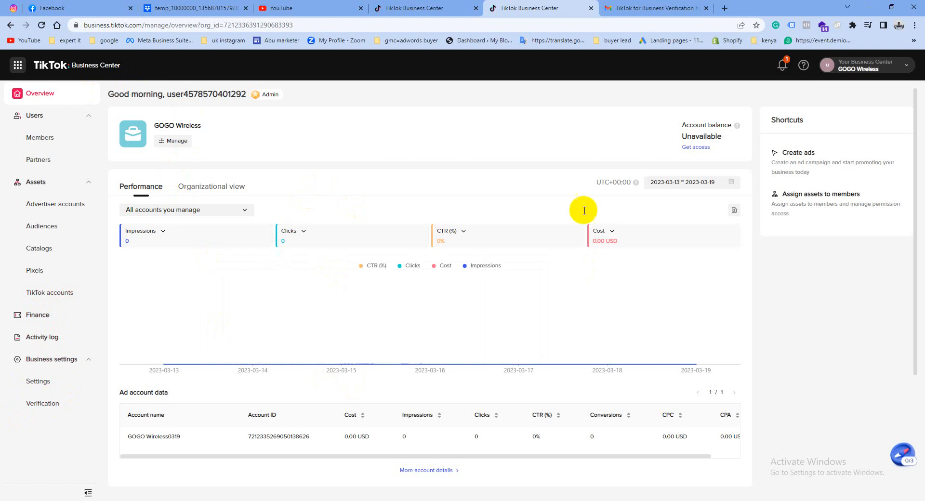
click(66, 203)
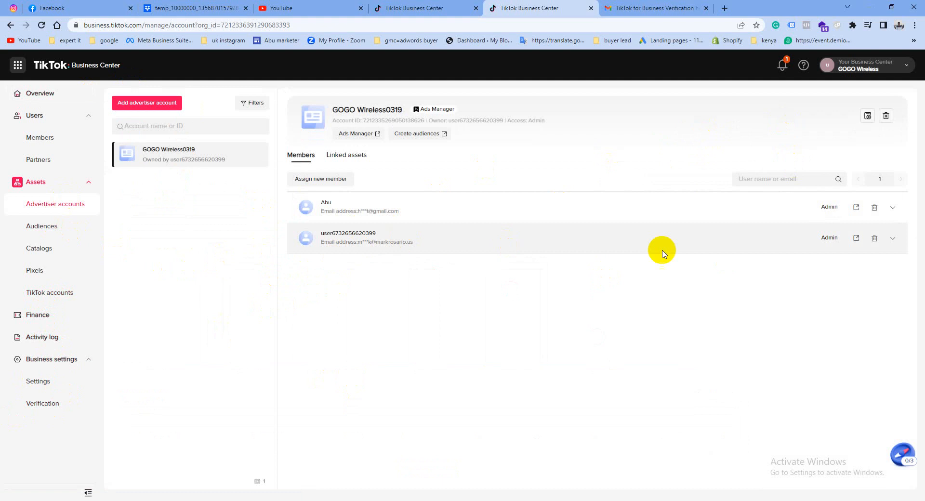
click(71, 96)
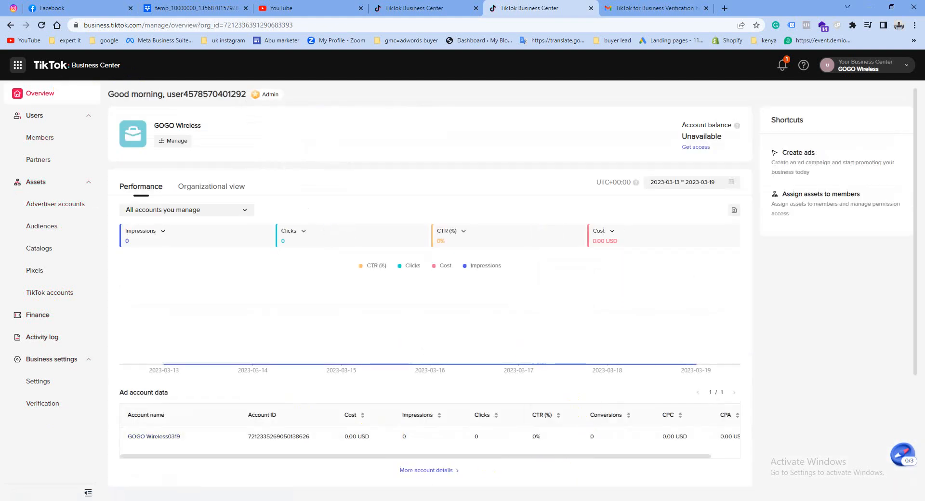
key(Print)
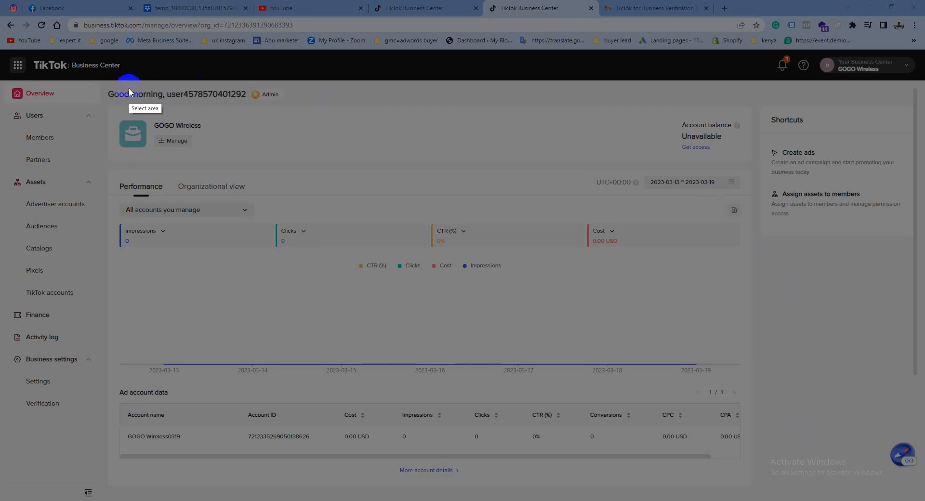
drag(117, 87, 909, 404)
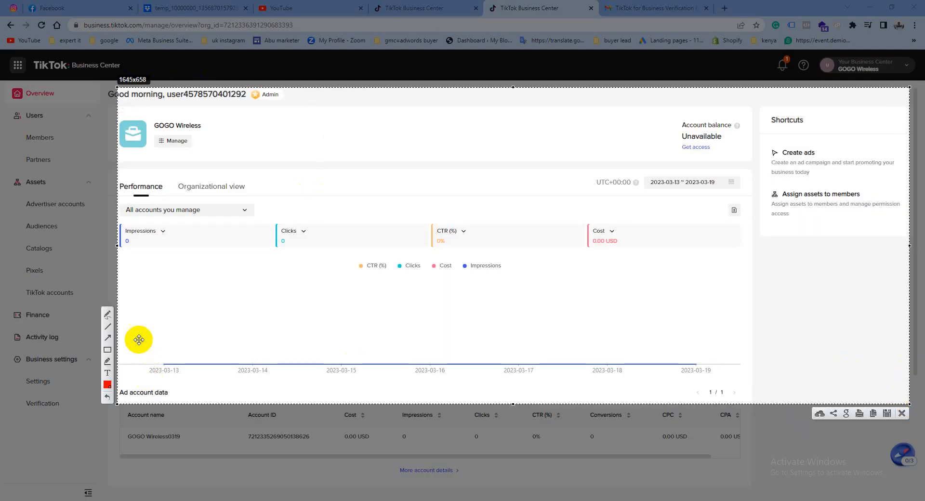
click(108, 338)
mouse_move(567, 337)
mouse_down()
mouse_move(718, 260)
mouse_move(818, 174)
mouse_up()
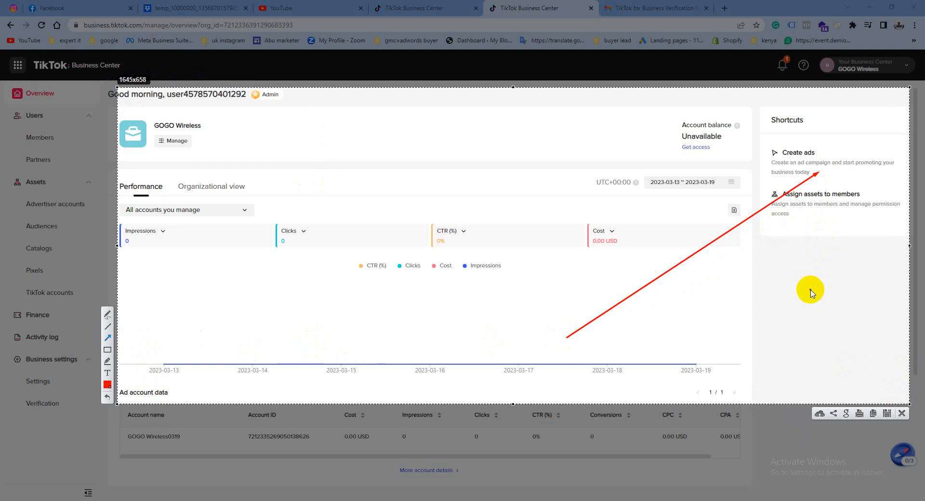
click(903, 414)
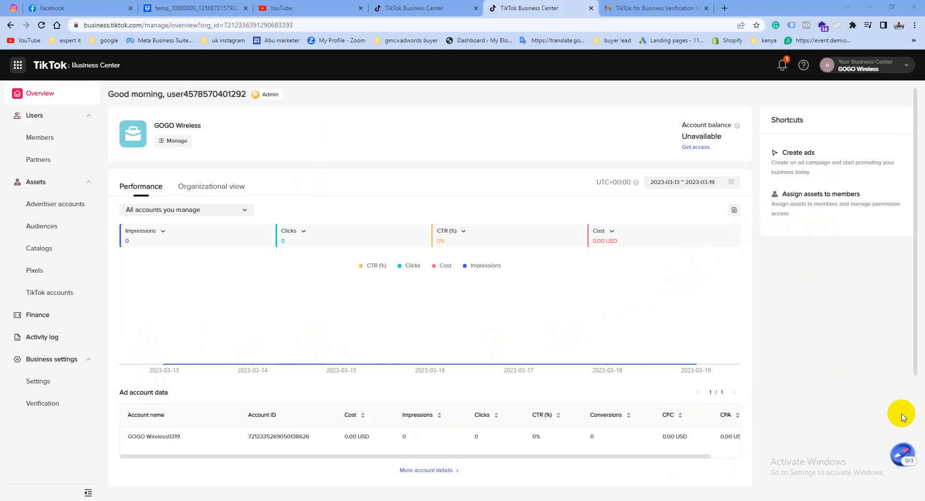
Start creating ads for the GOGO Wireless0319 account in Custom Mode.
click(817, 162)
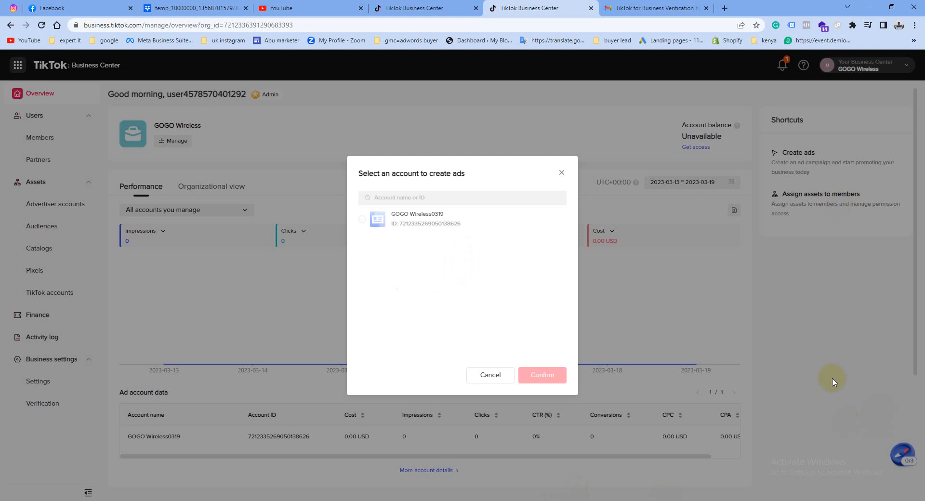
click(410, 223)
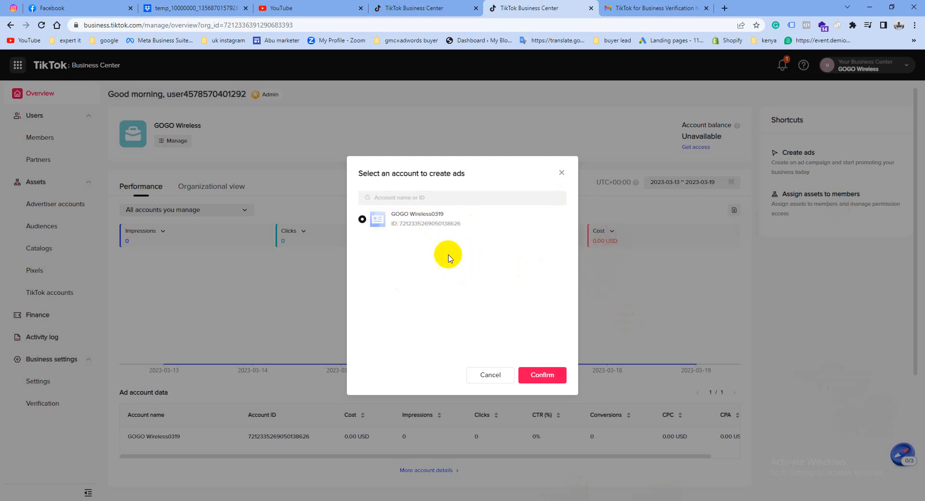
click(550, 380)
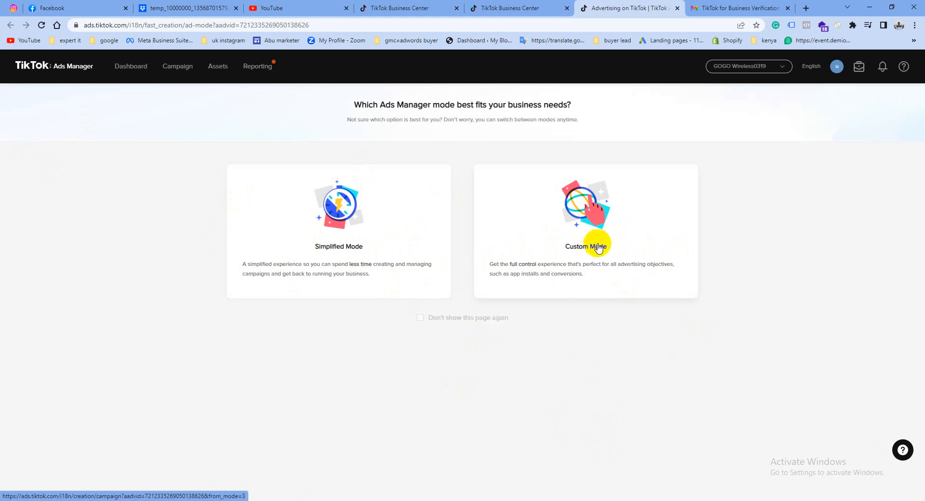
click(598, 249)
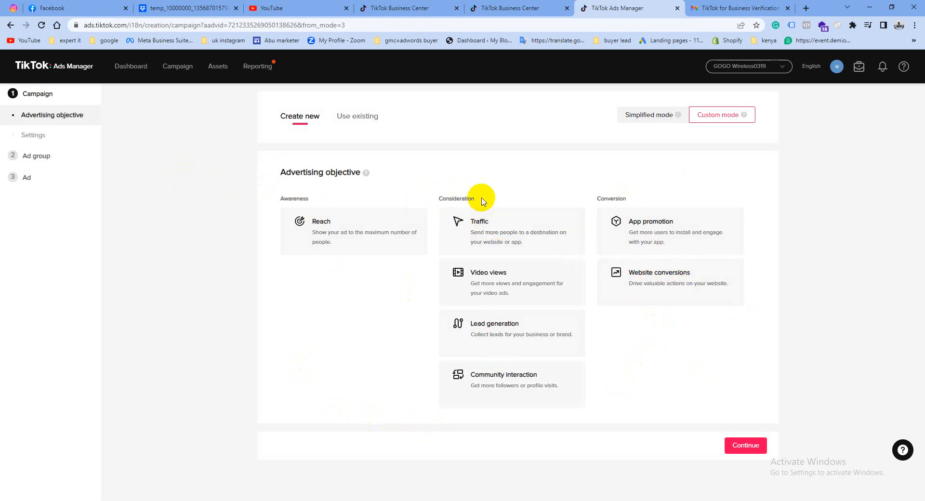
Switch ad creation to Simplified Mode to view its advertising goals, and return to Custom Mode.
click(652, 115)
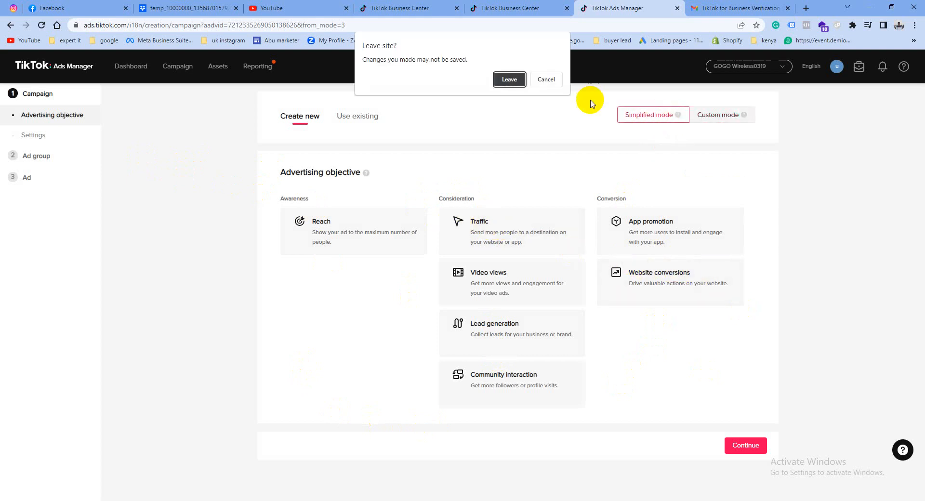
click(510, 79)
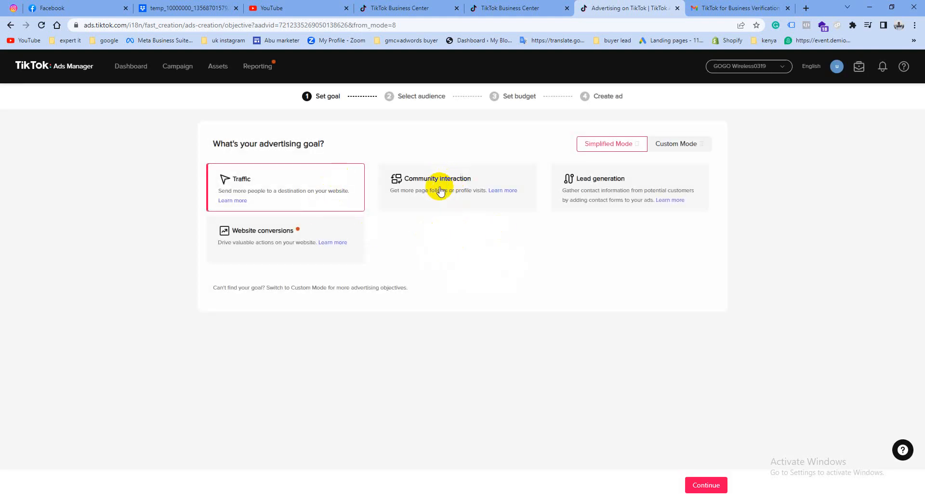
key(Print)
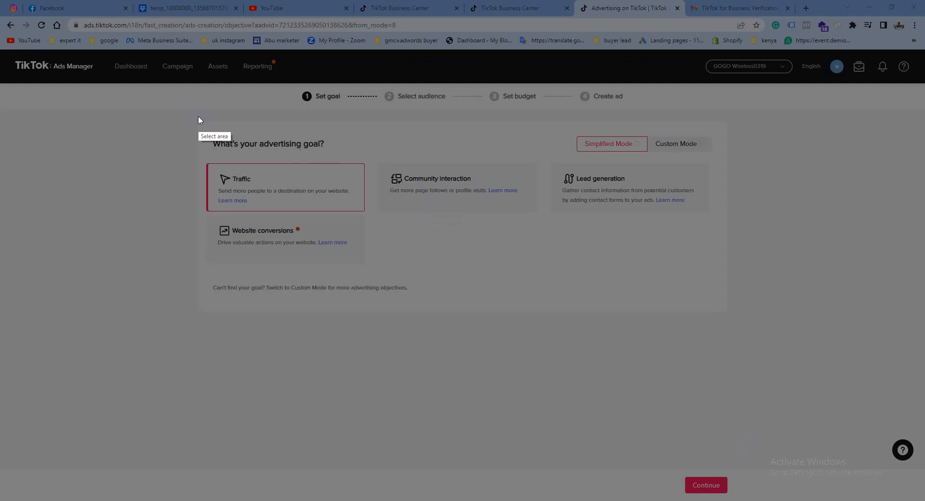
drag(155, 92, 813, 391)
click(823, 325)
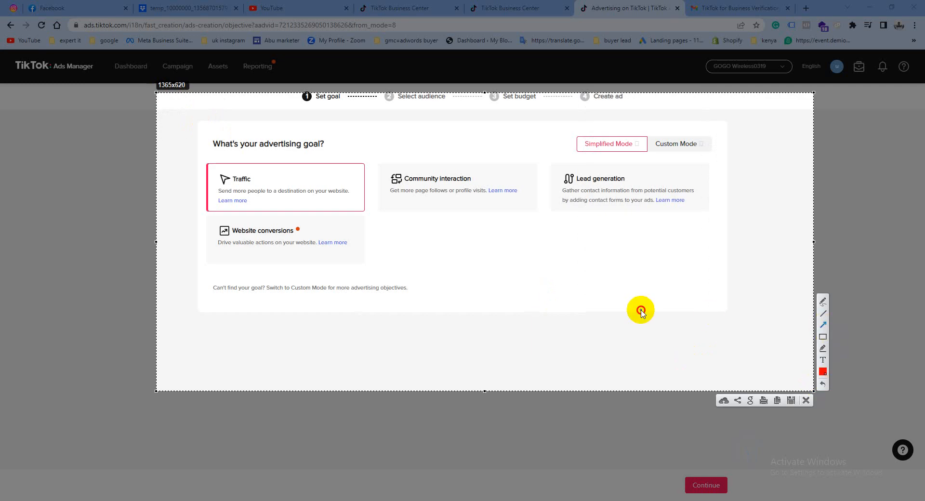
drag(640, 309, 687, 150)
click(810, 401)
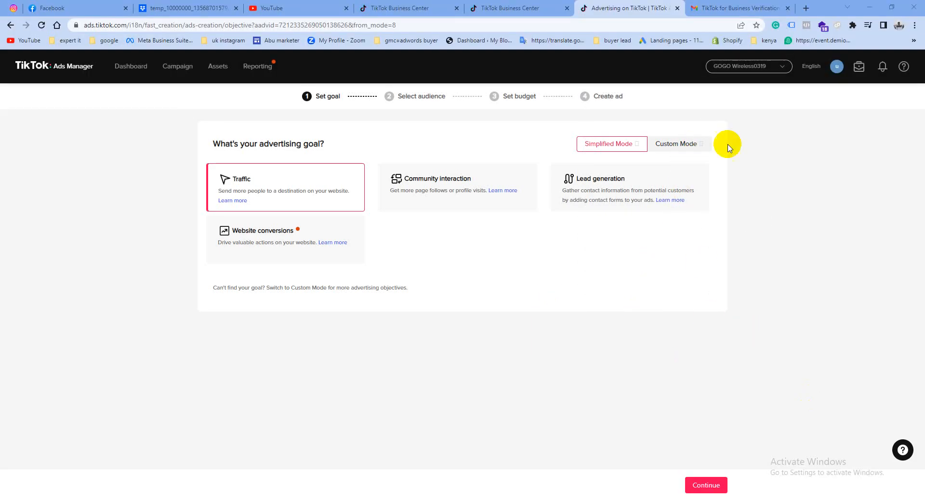
click(674, 147)
click(502, 305)
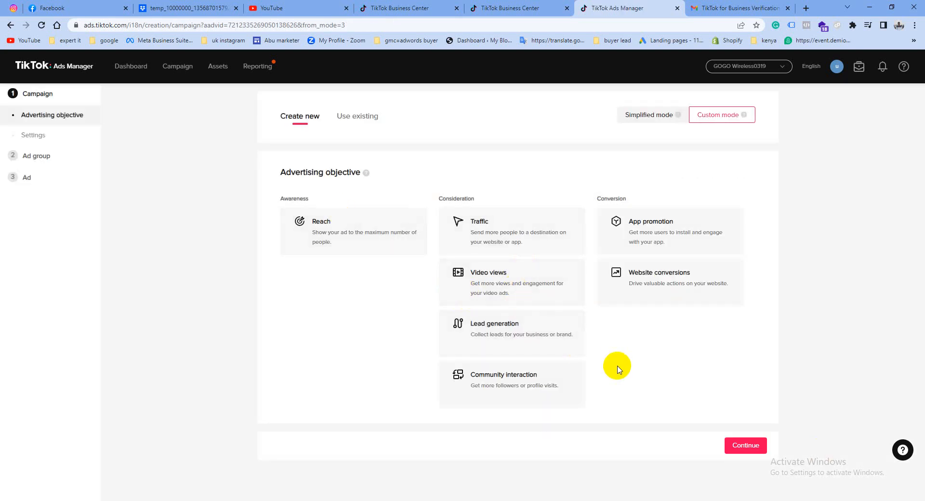
Choose Traffic as the advertising objective and name the campaign with the marketer's first name followed by "traffic".
click(510, 229)
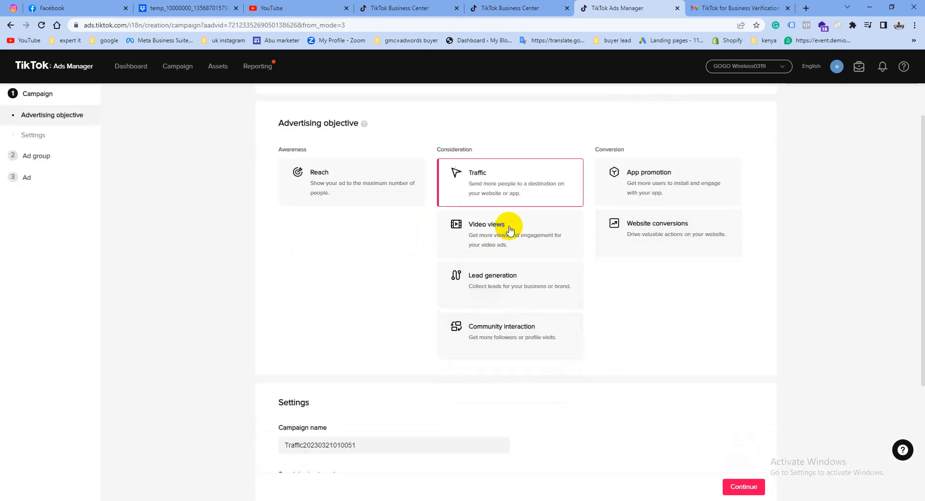
click(367, 273)
drag(368, 272, 138, 273)
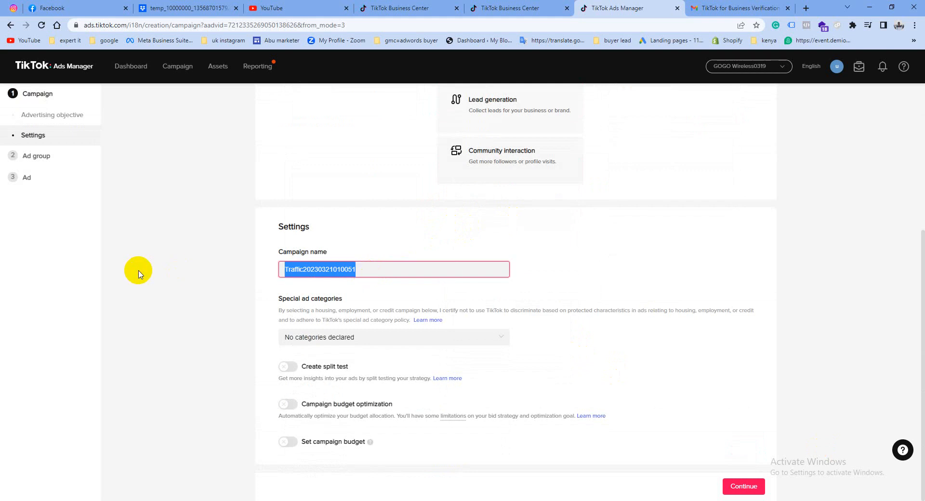
text(abu traffic)
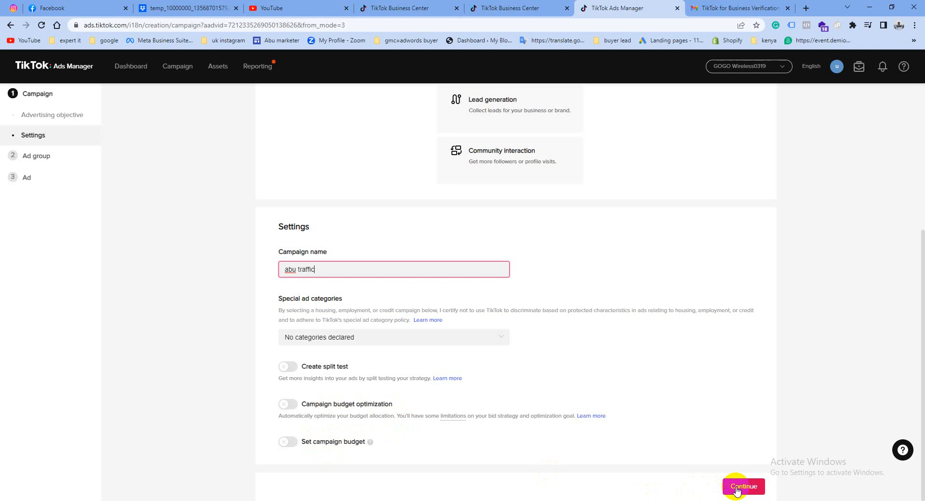
click(293, 406)
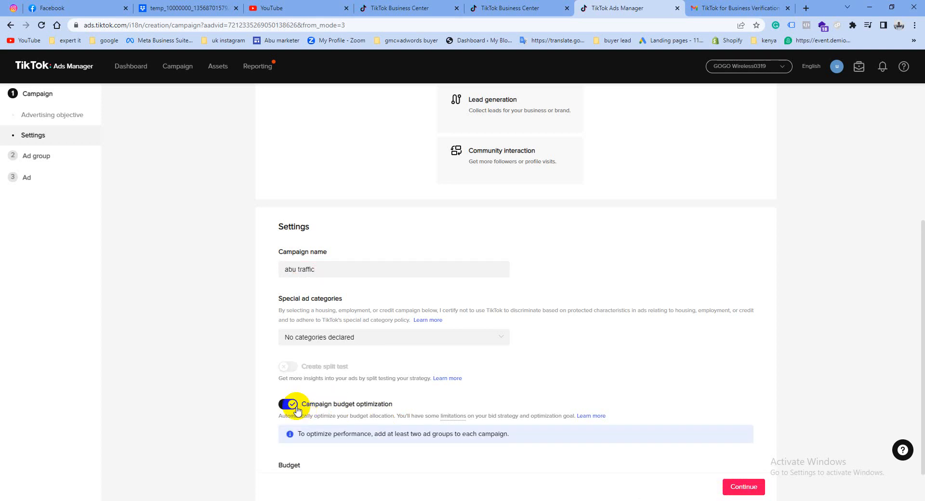
scroll(310, 457, down, 1)
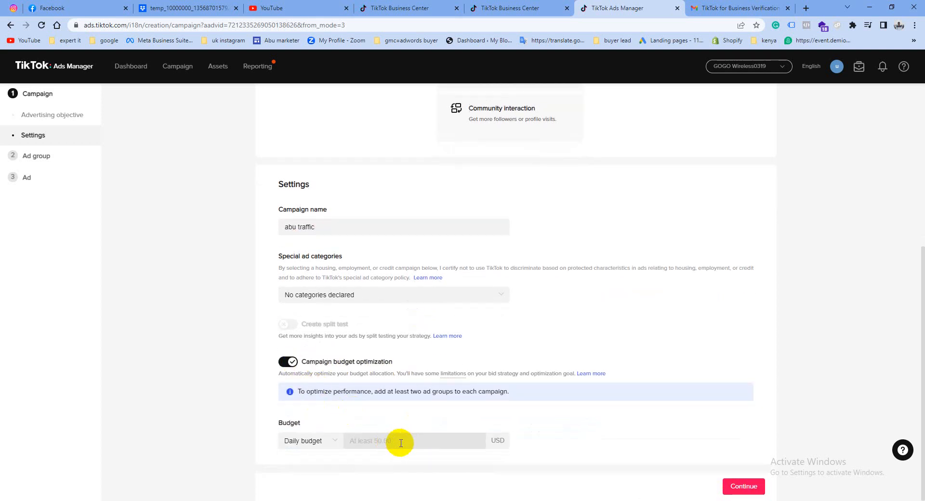
click(401, 443)
click(289, 361)
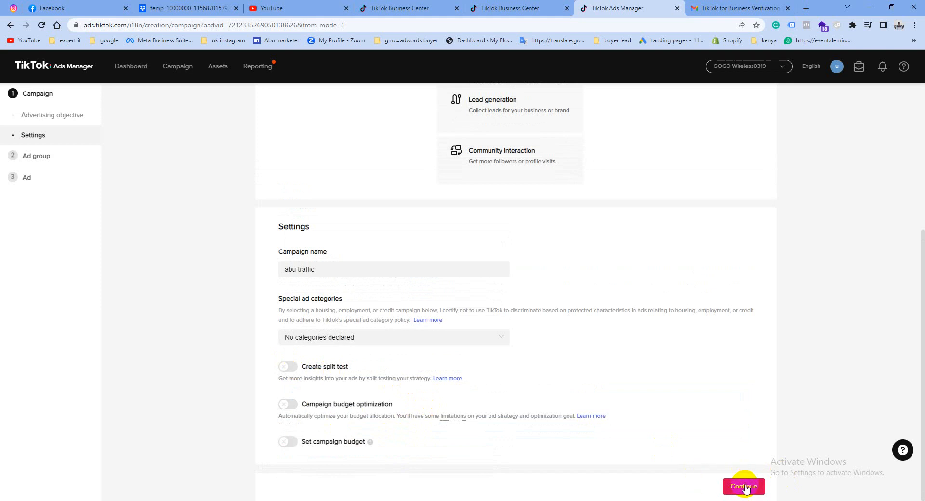
Continue to the ad group, limit its placement to TikTok without Pangle, and disable Video download in the advanced settings.
click(745, 487)
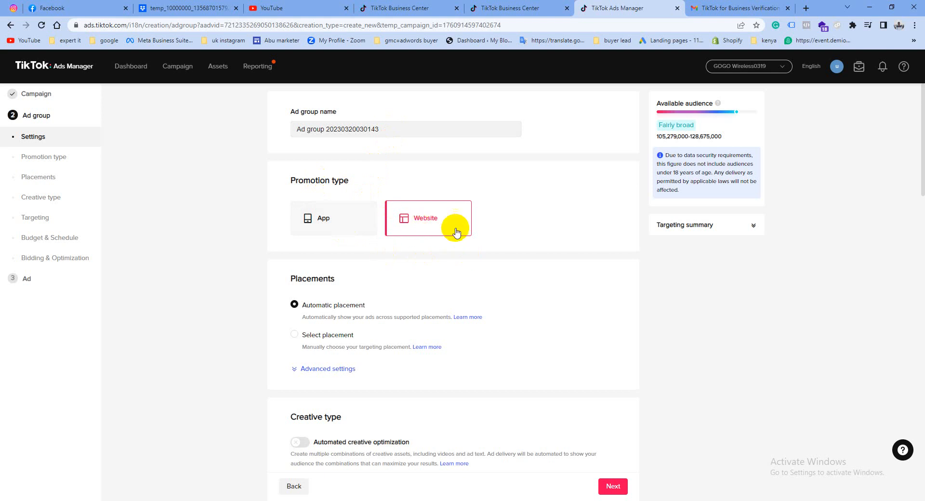
scroll(422, 222, down, 2)
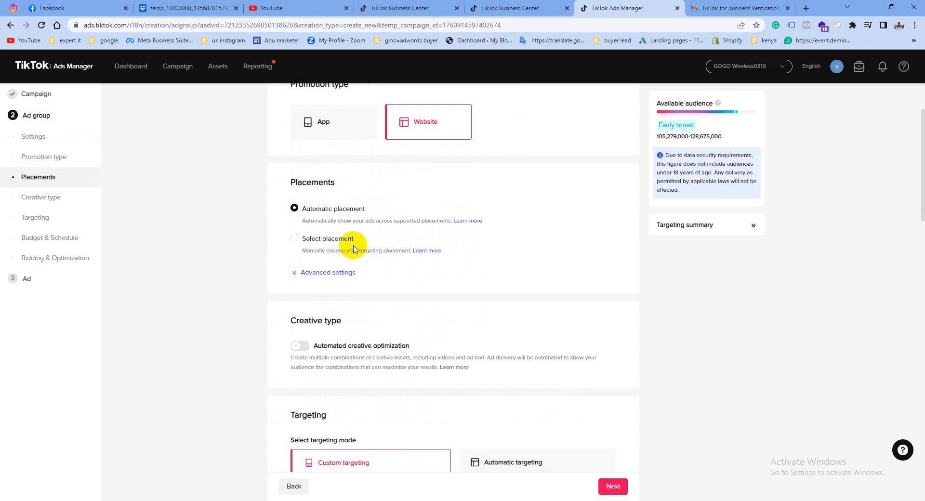
click(294, 240)
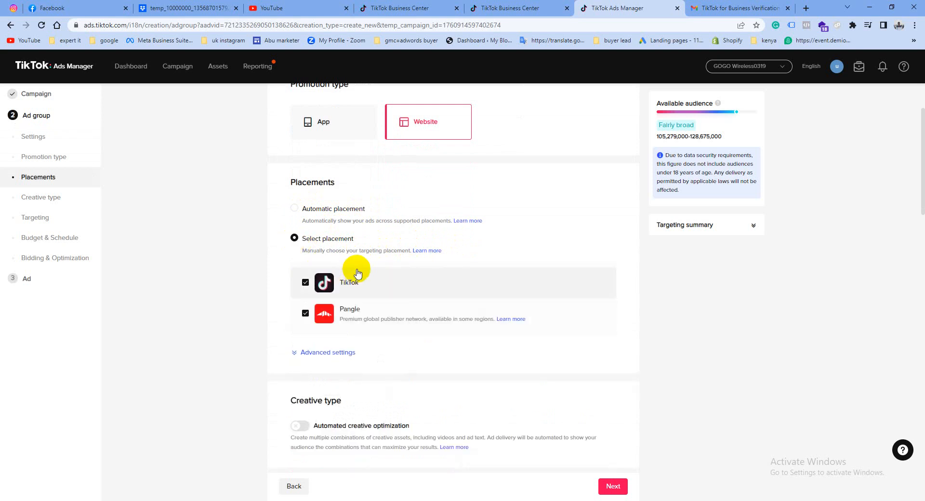
scroll(337, 274, down, 2)
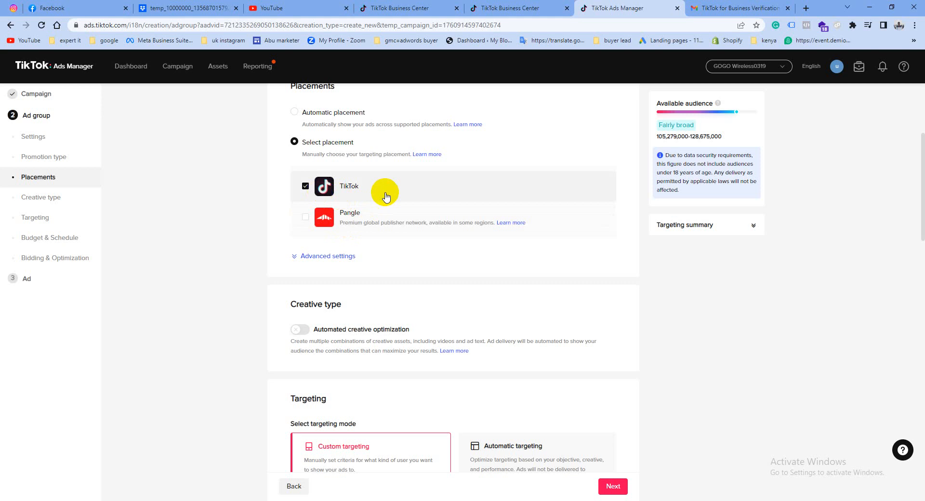
click(316, 257)
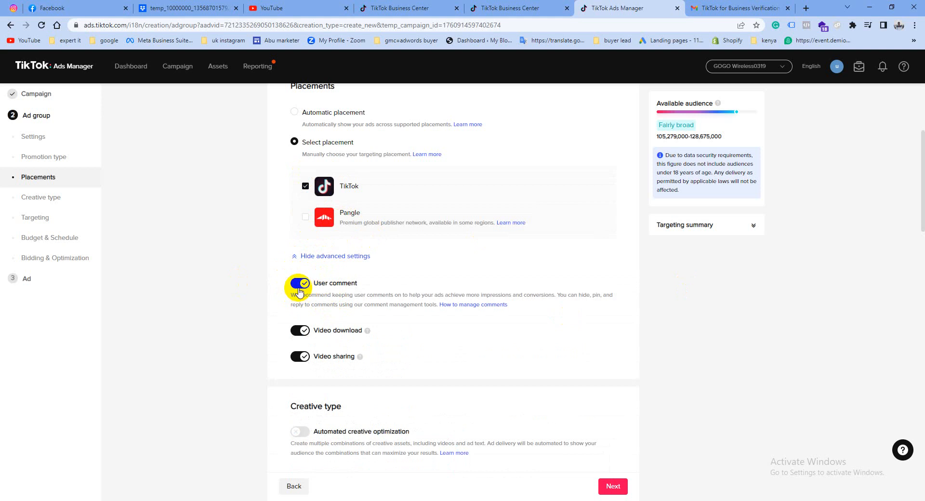
click(302, 332)
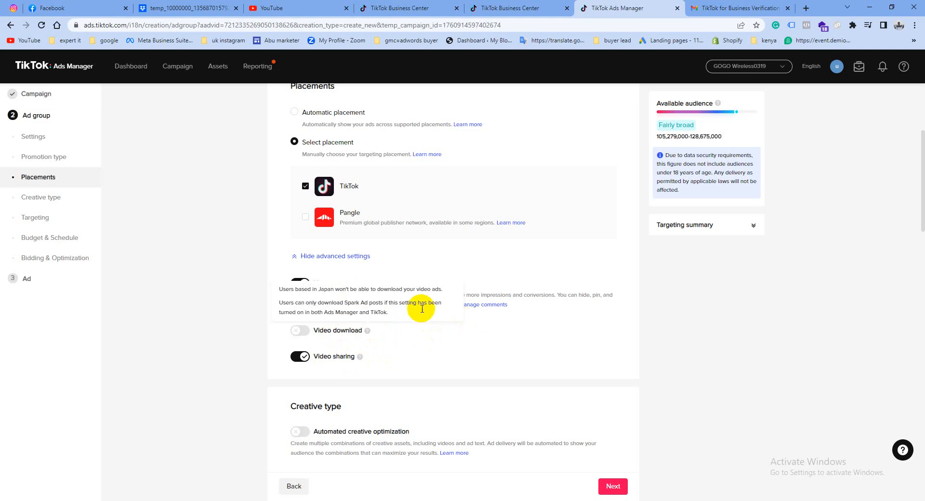
Set the ad group's targeting language to English under Demographics.
scroll(477, 347, down, 3)
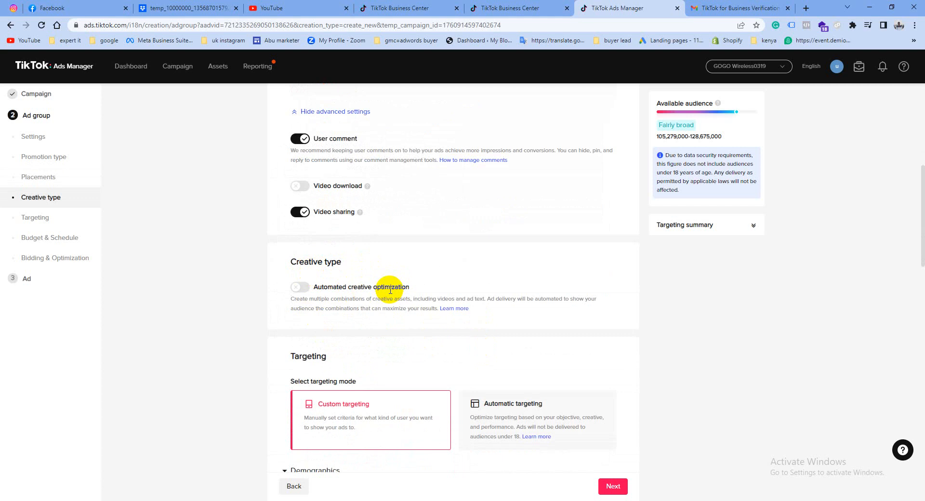
scroll(324, 290, down, 2)
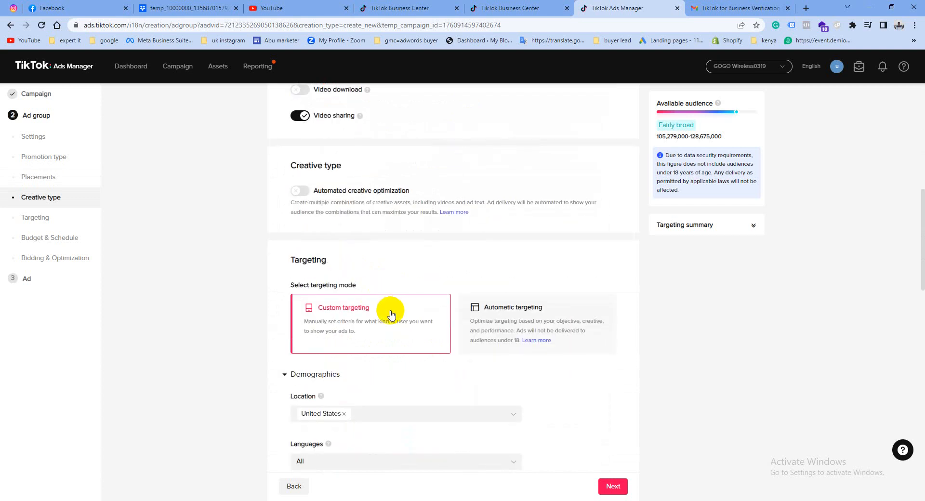
scroll(340, 261, down, 2)
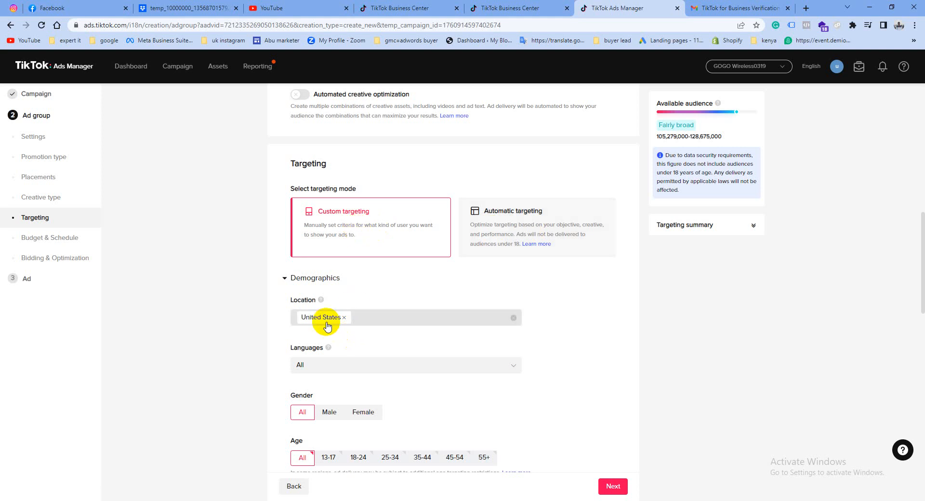
click(330, 369)
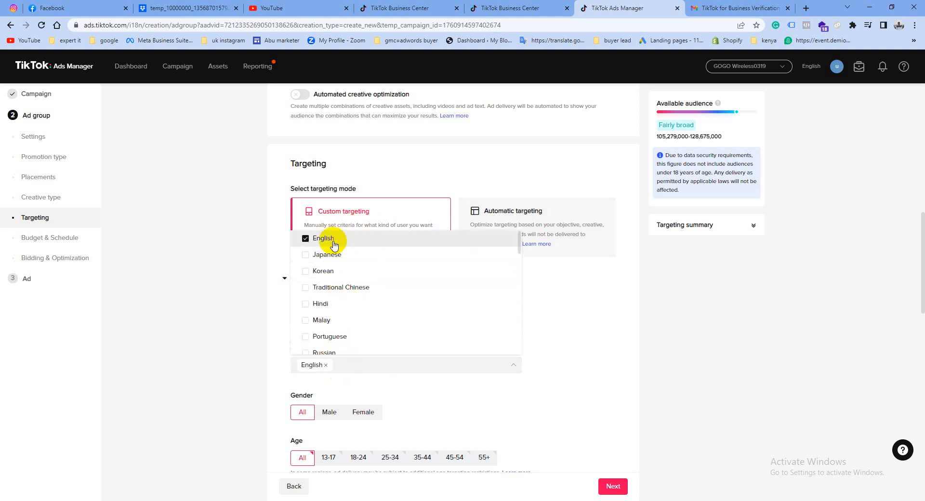
click(359, 386)
scroll(361, 386, down, 3)
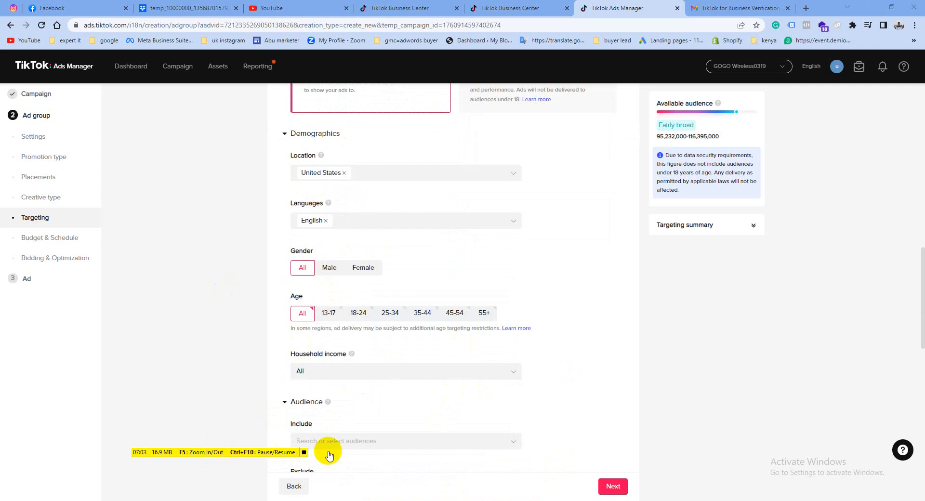
Limit the ad group's target age to the 25-34, 35-44, 45-54 and 55+ groups.
drag(268, 450, 244, 489)
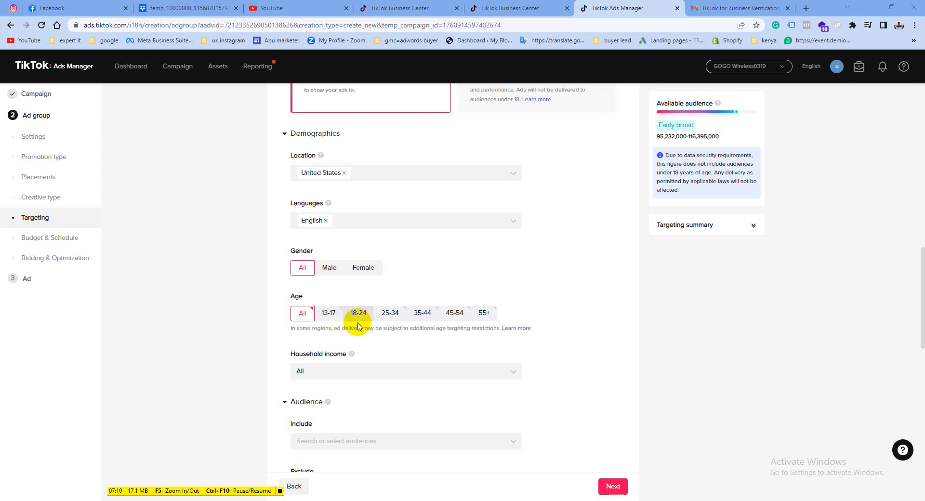
click(393, 319)
click(485, 315)
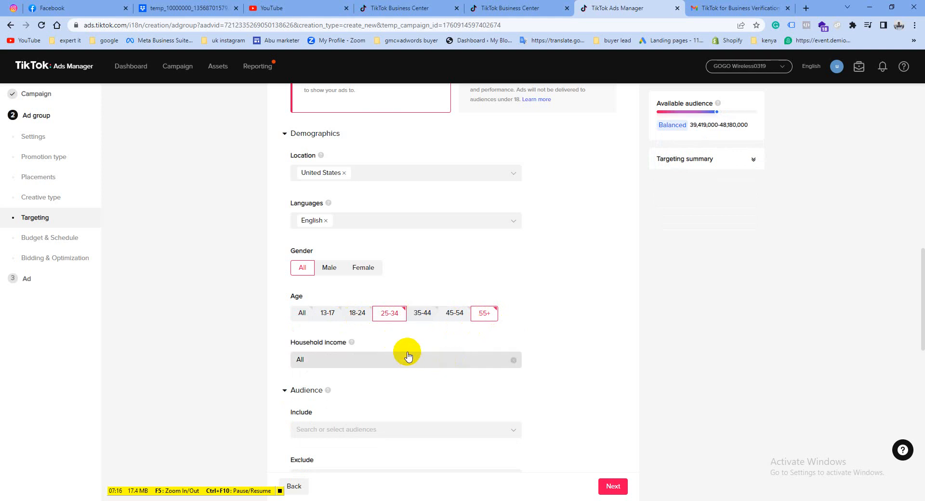
click(423, 317)
click(454, 317)
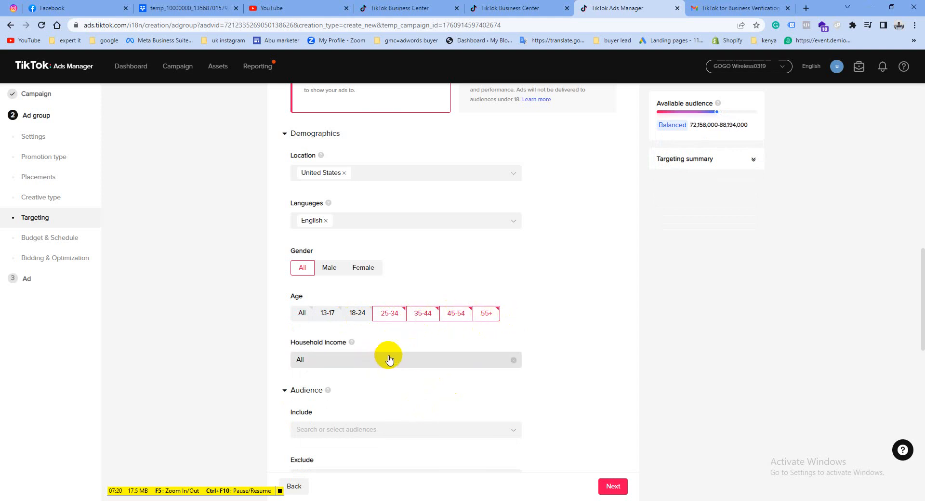
Set the household income targeting to Top 25%-50% of ZIP codes (US).
scroll(390, 360, down, 3)
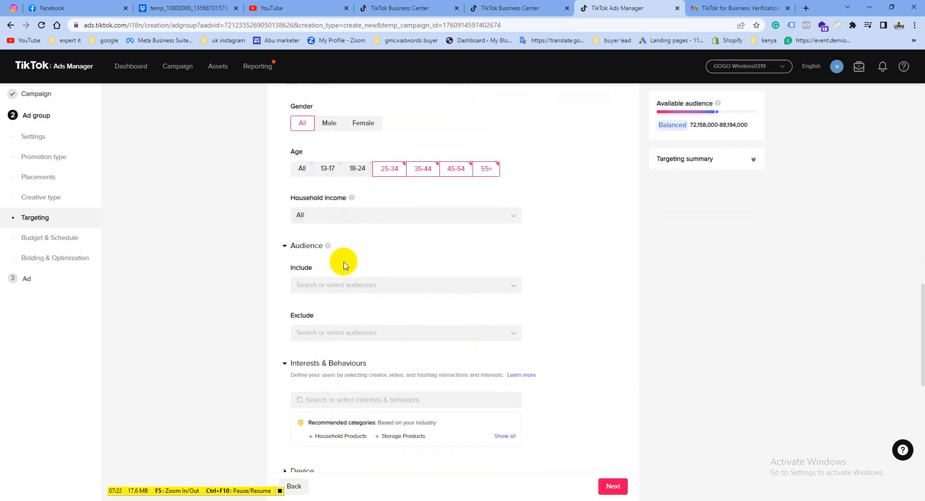
click(353, 217)
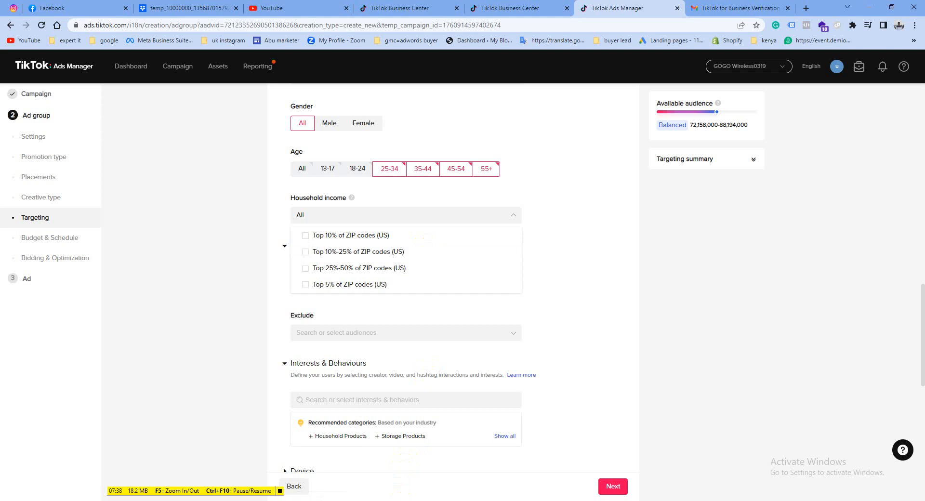
click(341, 271)
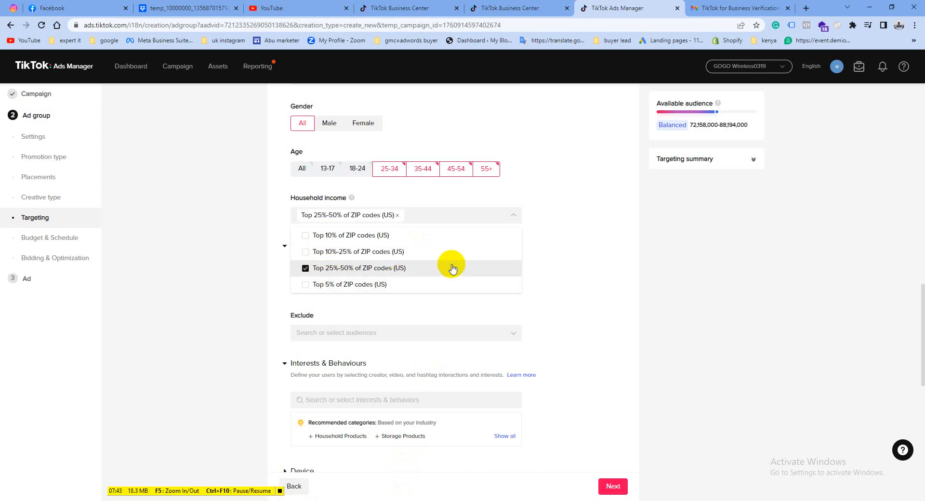
click(568, 268)
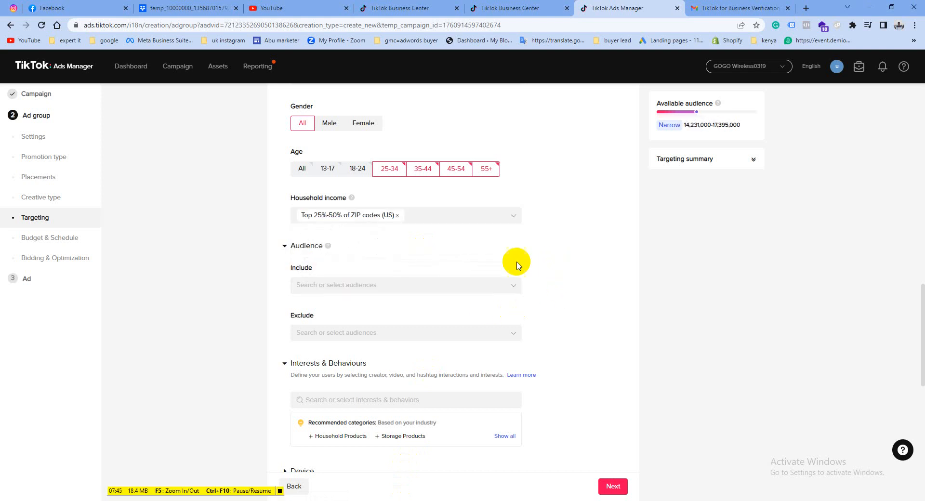
Check which custom and lookalike audiences can be included, and close the list without choosing one.
click(346, 288)
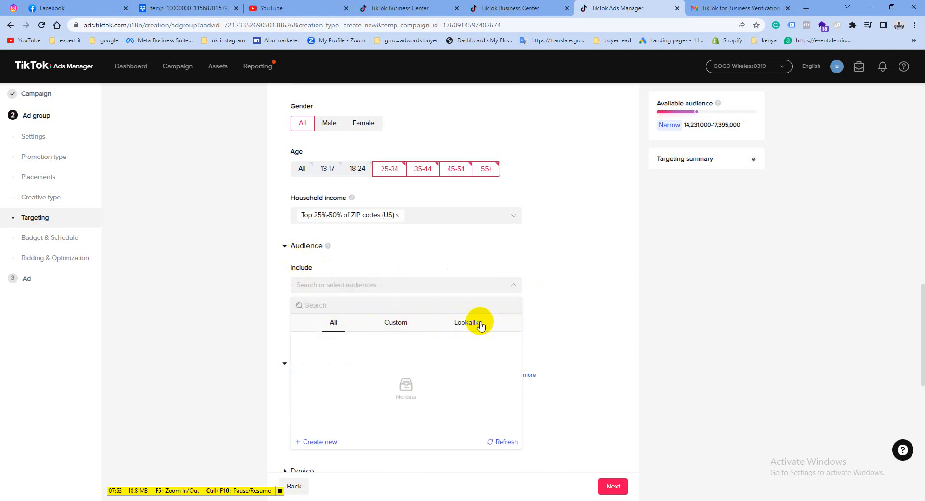
click(548, 282)
scroll(329, 268, down, 2)
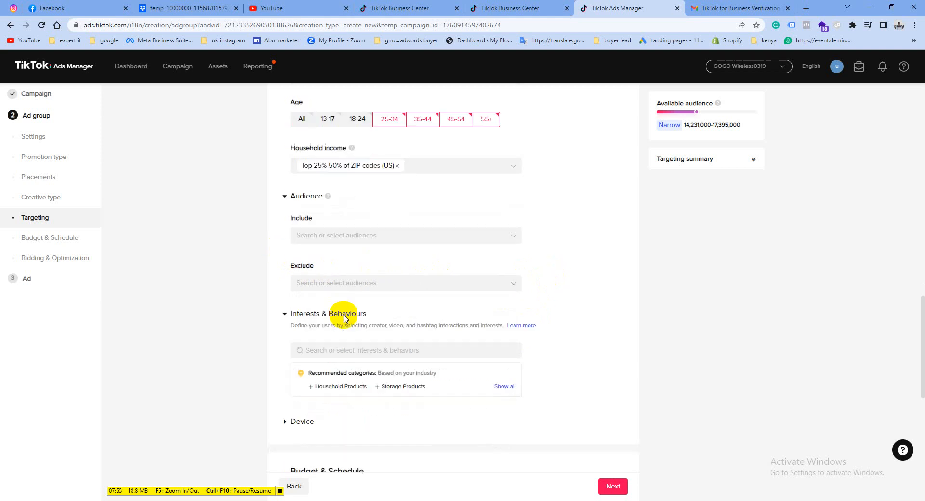
Try adding the News & Entertainment interest category with its Law subcategory switched off and on, and remove the category again.
scroll(345, 247, down, 1)
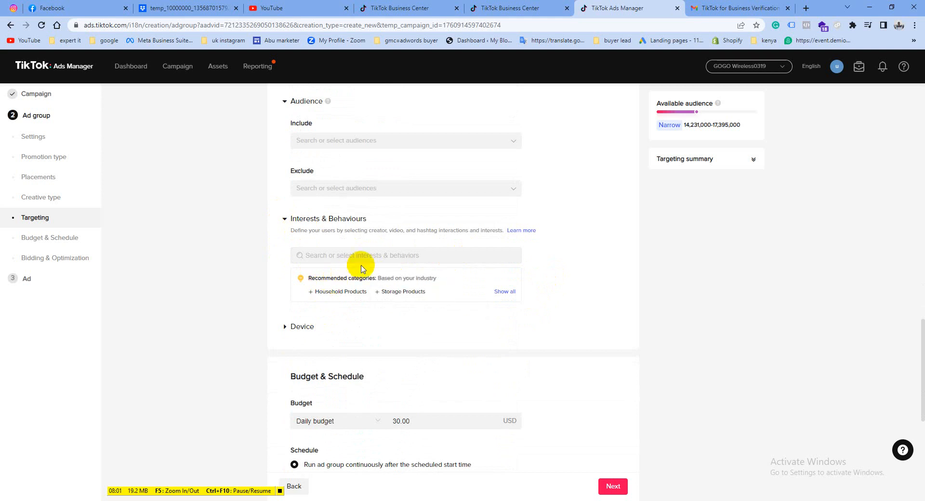
click(362, 261)
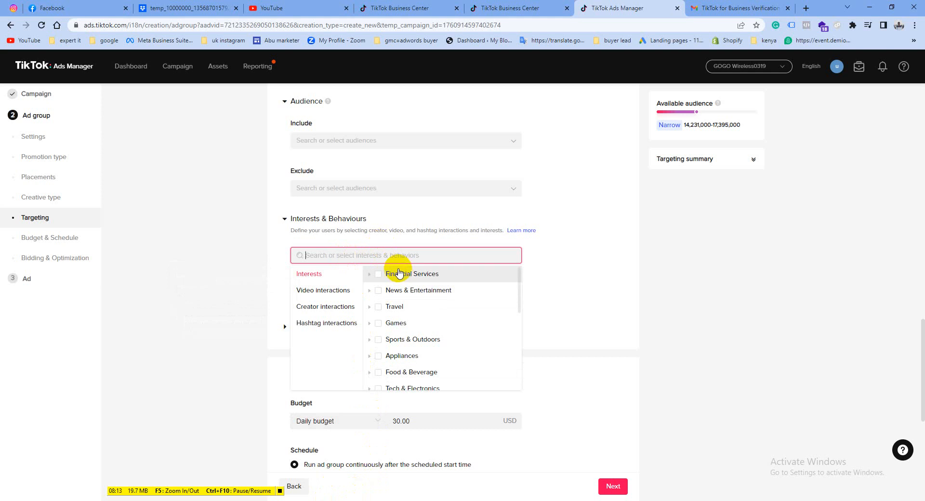
mouse_move(381, 293)
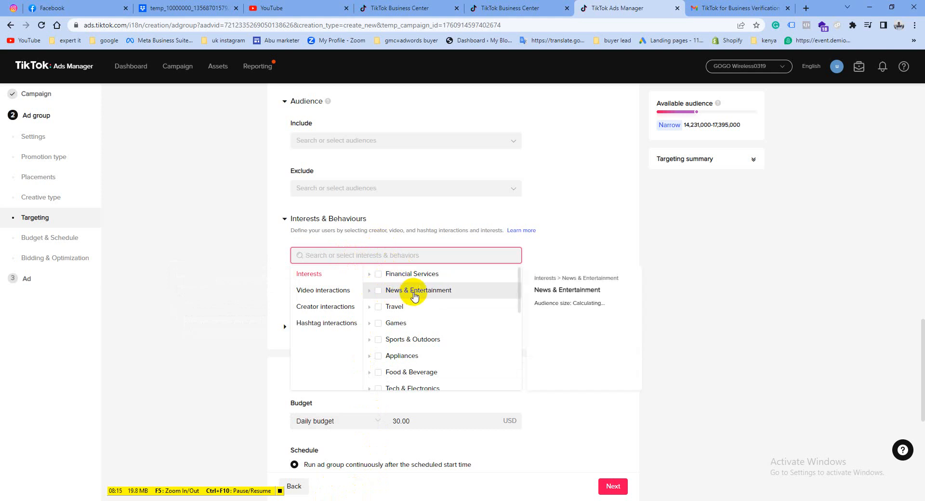
click(380, 291)
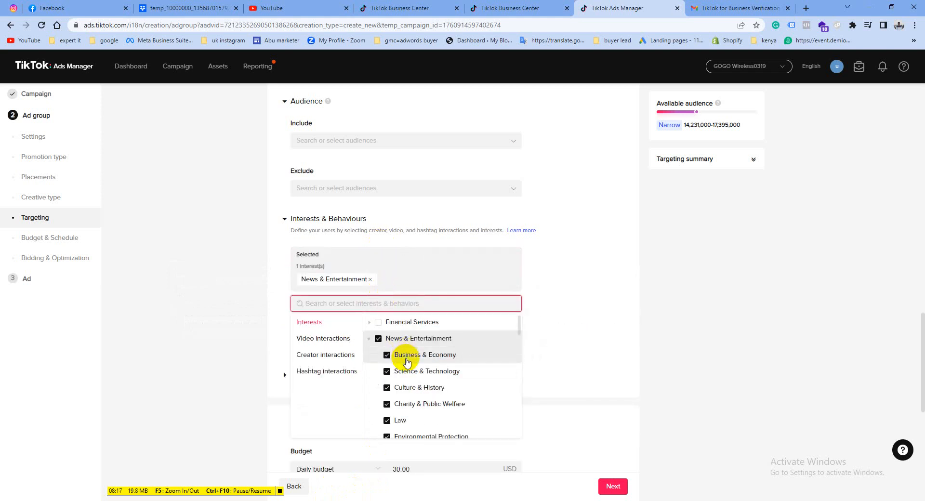
click(388, 421)
click(387, 411)
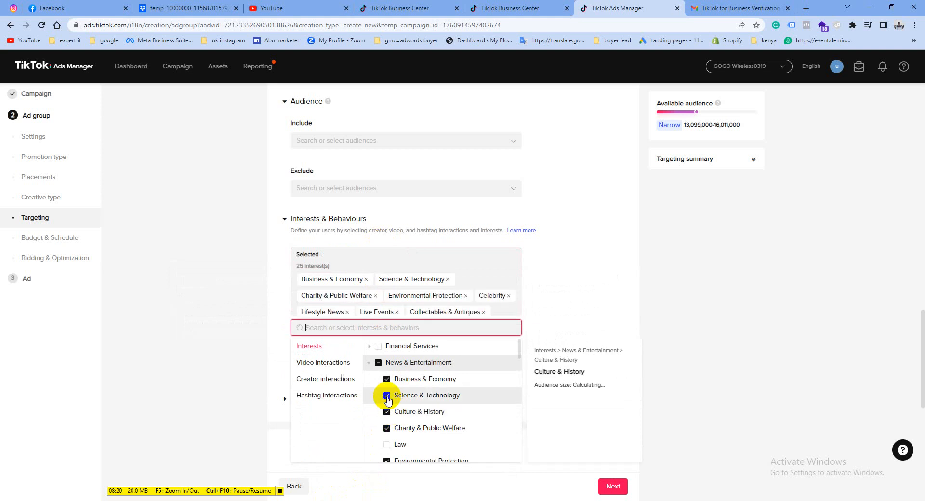
click(379, 363)
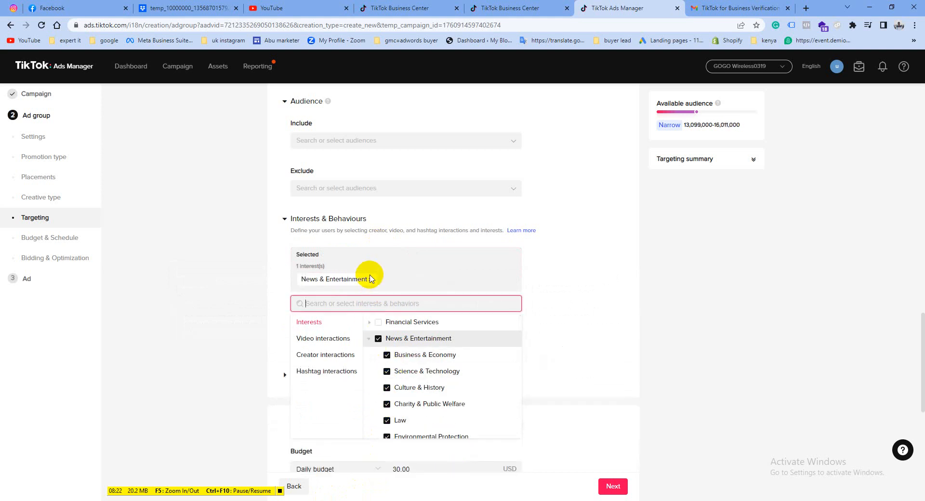
click(372, 279)
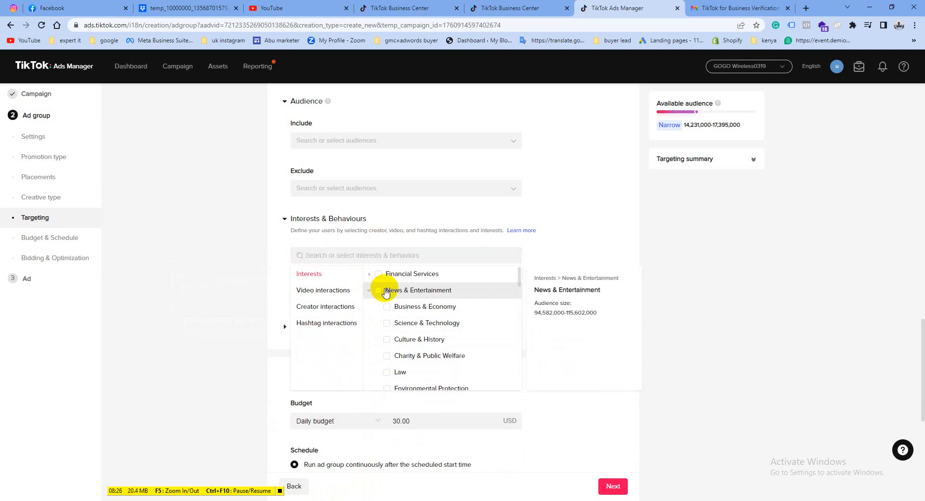
Browse the News & Entertainment subcategories among the available interests.
scroll(401, 337, down, 1)
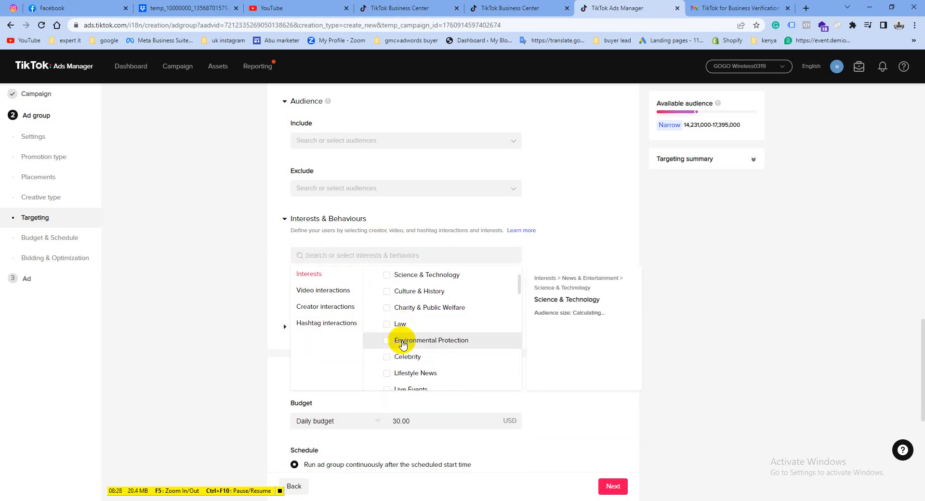
scroll(402, 344, up, 1)
scroll(402, 344, down, 1)
Examine the carrier options in the device targeting and close the list without choosing one.
scroll(402, 343, down, 1)
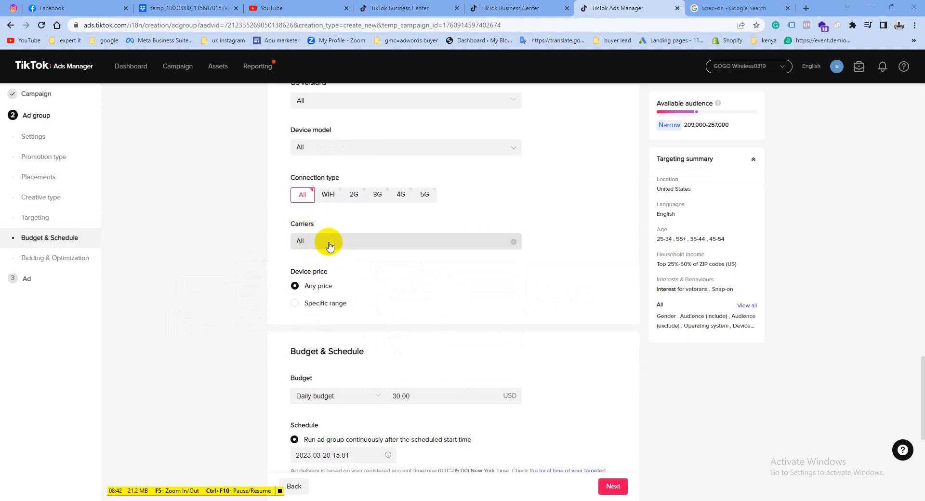
click(329, 243)
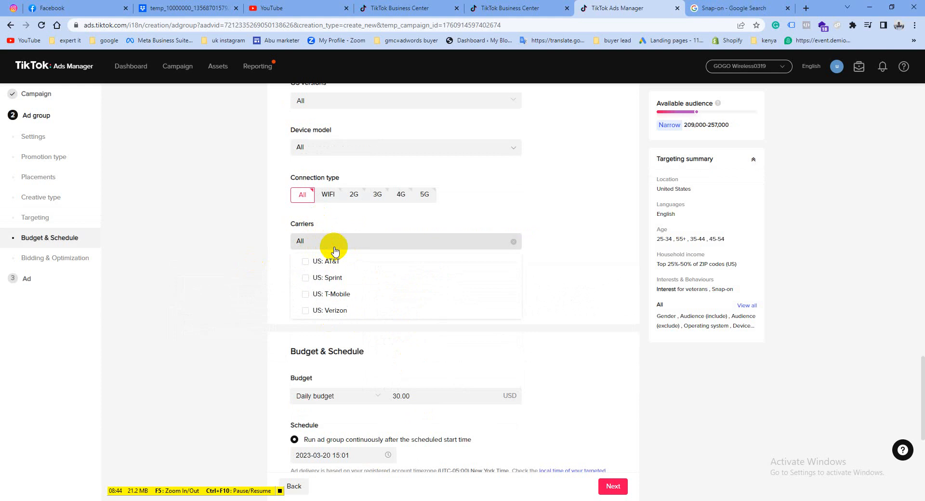
click(407, 342)
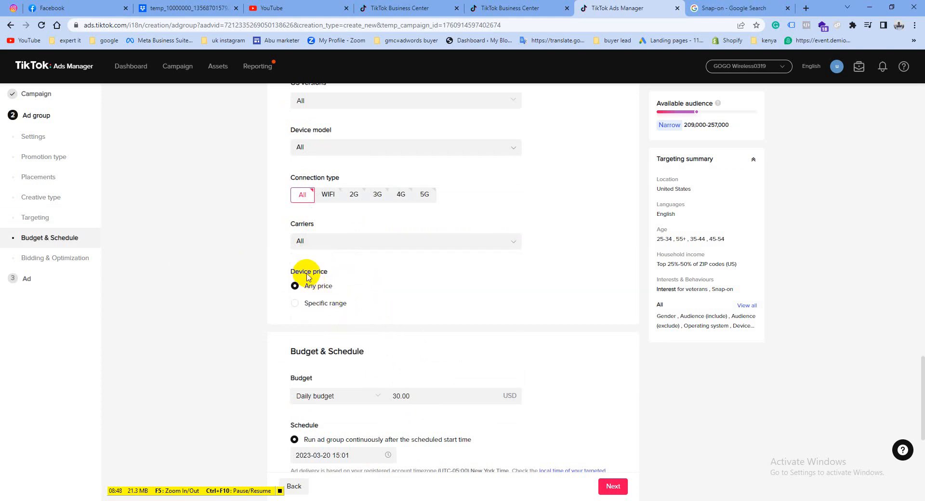
Set the ad group's daily budget to 20 USD.
scroll(376, 310, down, 2)
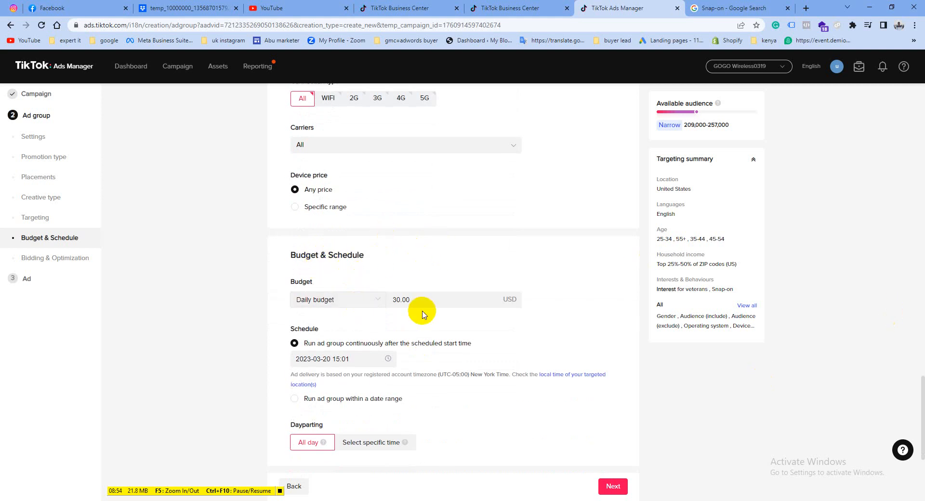
drag(411, 300, 395, 303)
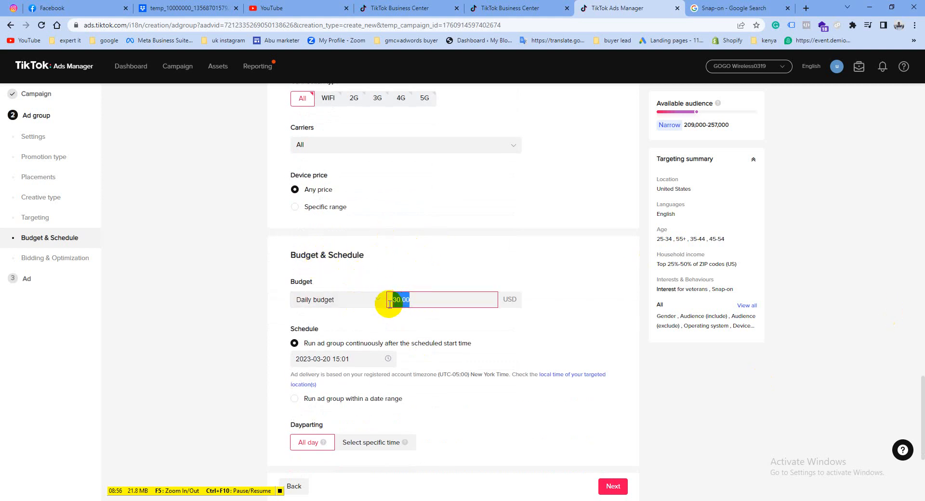
click(450, 312)
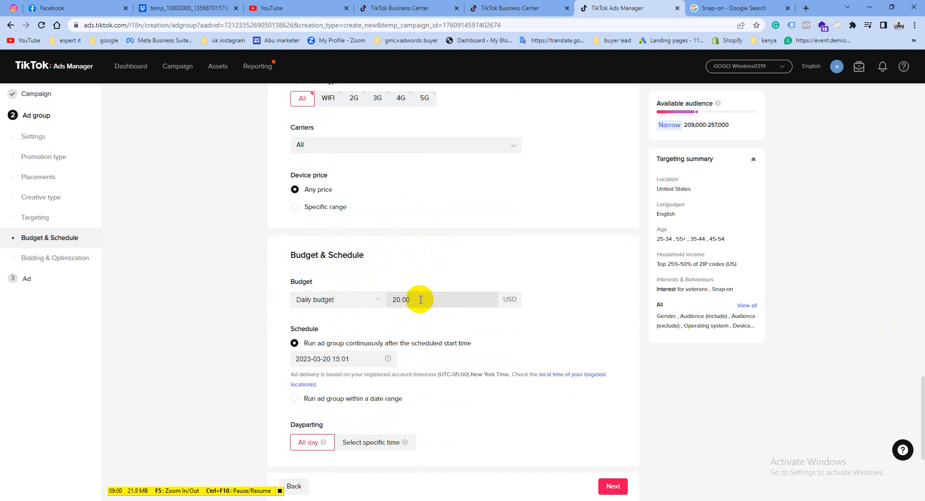
Set the optimization goal to Landing page view and display the advanced bidding settings.
scroll(419, 299, down, 1)
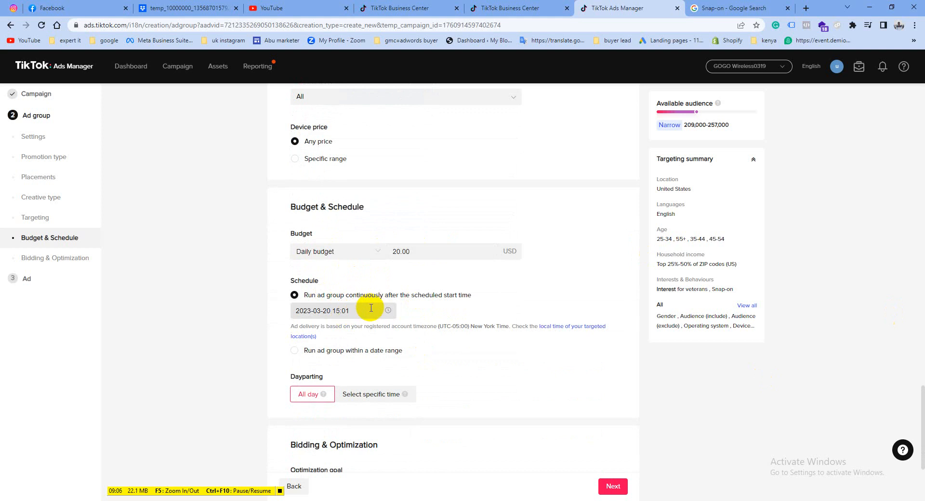
scroll(368, 306, down, 2)
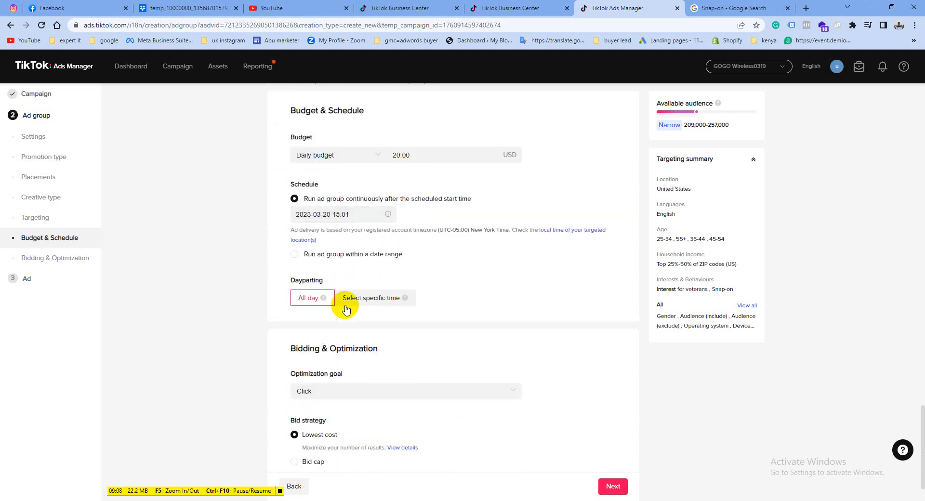
scroll(332, 301, down, 1)
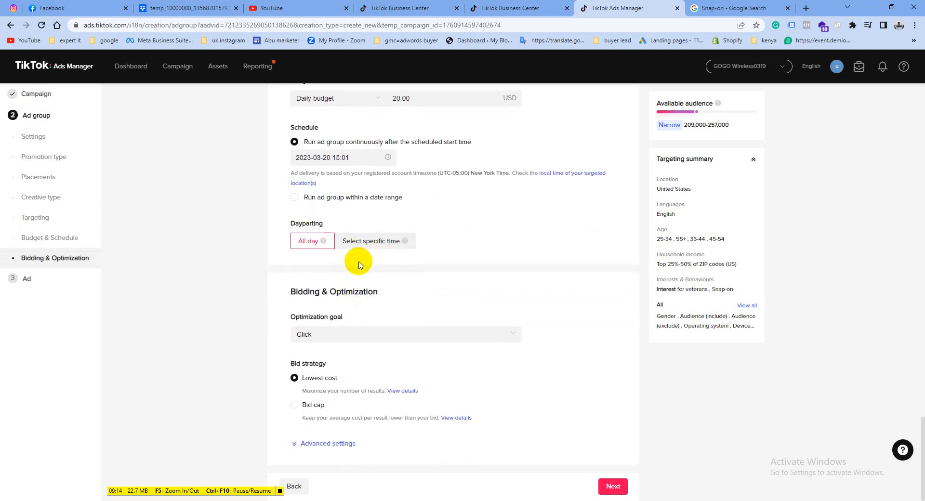
click(337, 335)
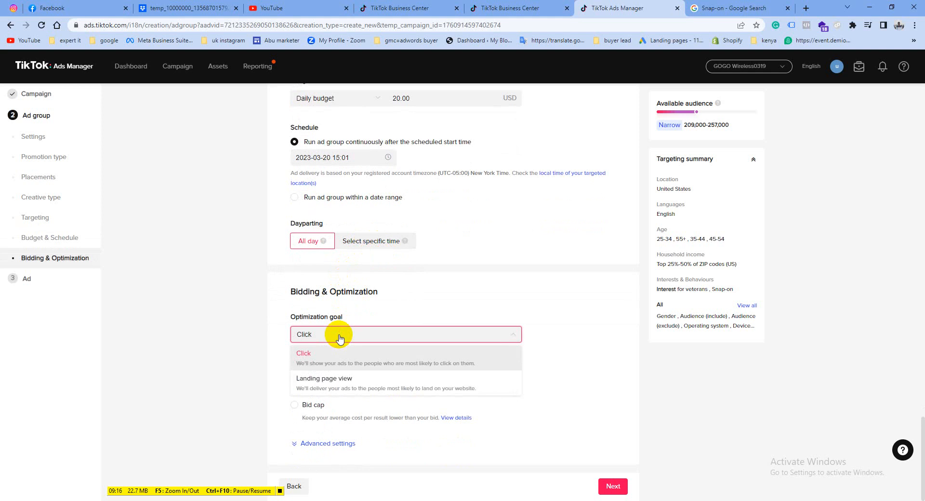
click(340, 387)
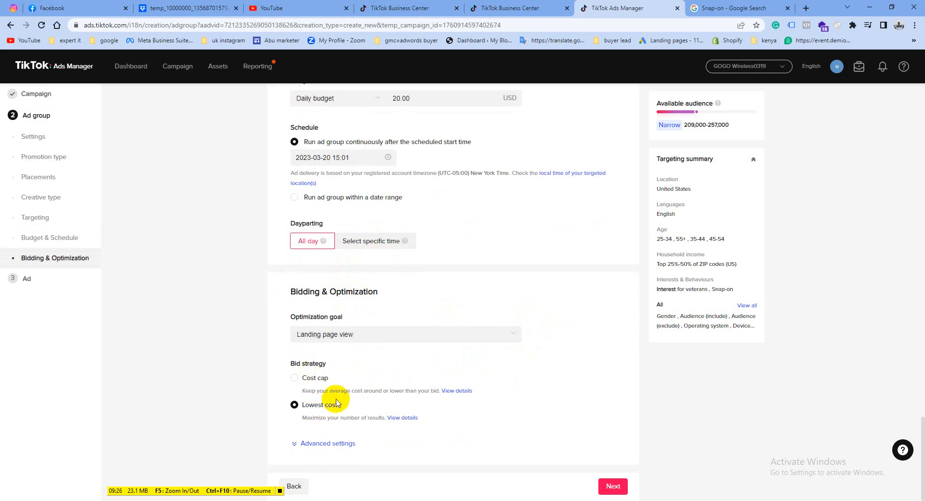
click(295, 445)
scroll(330, 382, down, 2)
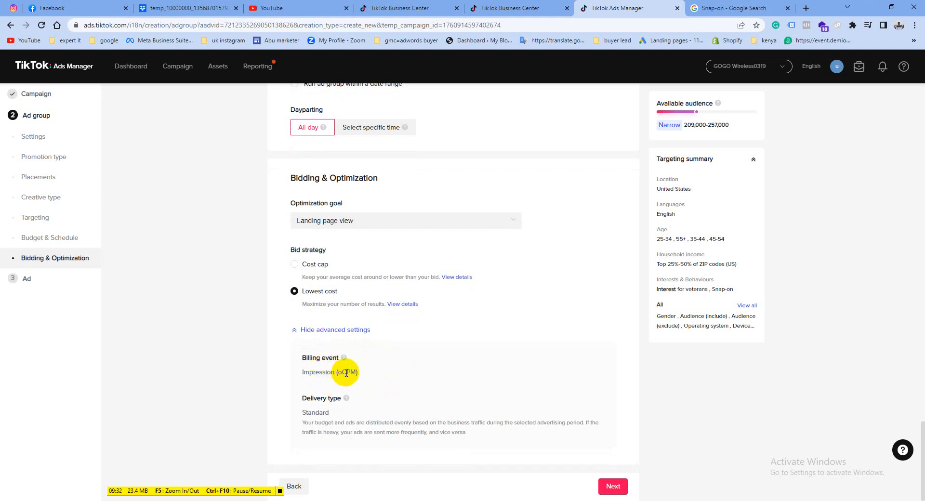
Continue to the ad and name it "ad" followed by the marketer's first name.
click(616, 486)
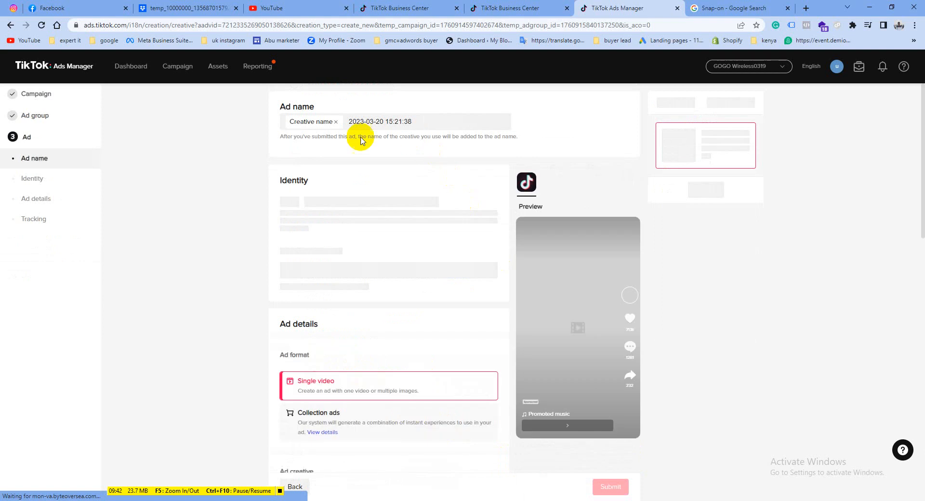
triple_click(383, 121)
text(ad abu)
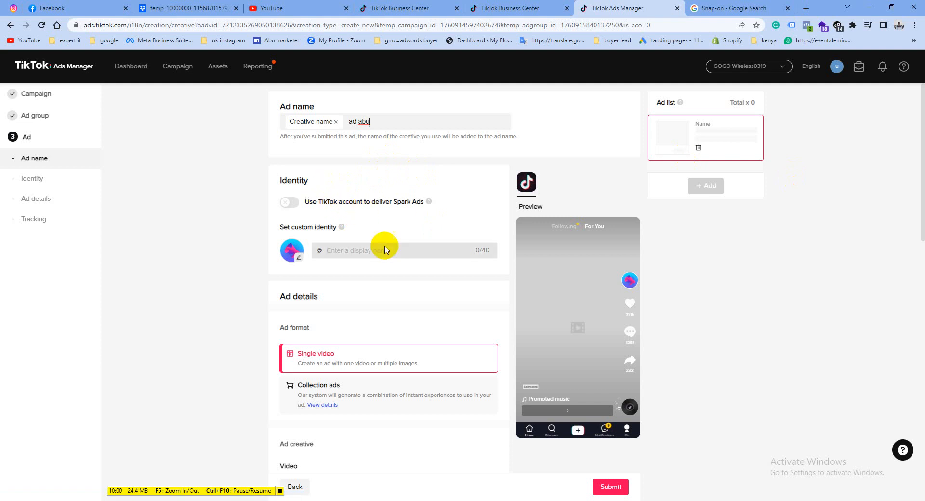
Start a video upload for the single video ad and browse to the Downloads folder.
scroll(394, 242, down, 1)
scroll(394, 242, down, 2)
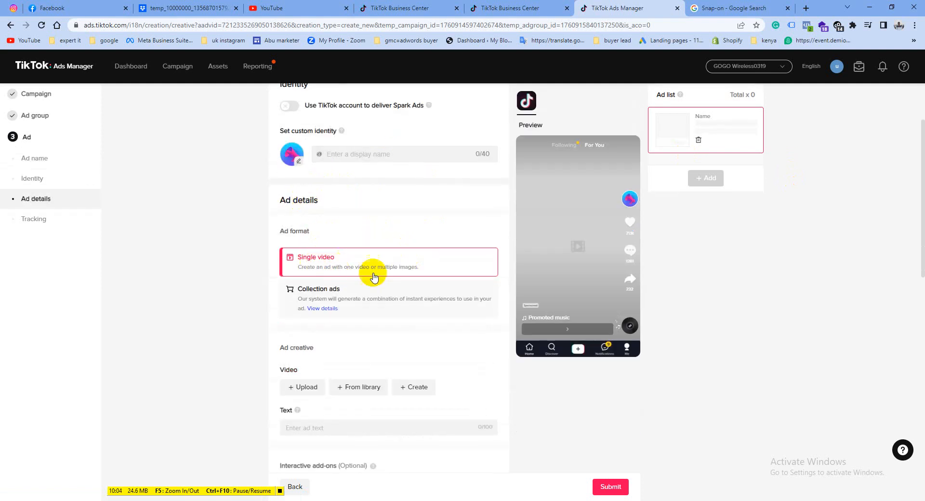
scroll(371, 273, down, 2)
click(309, 290)
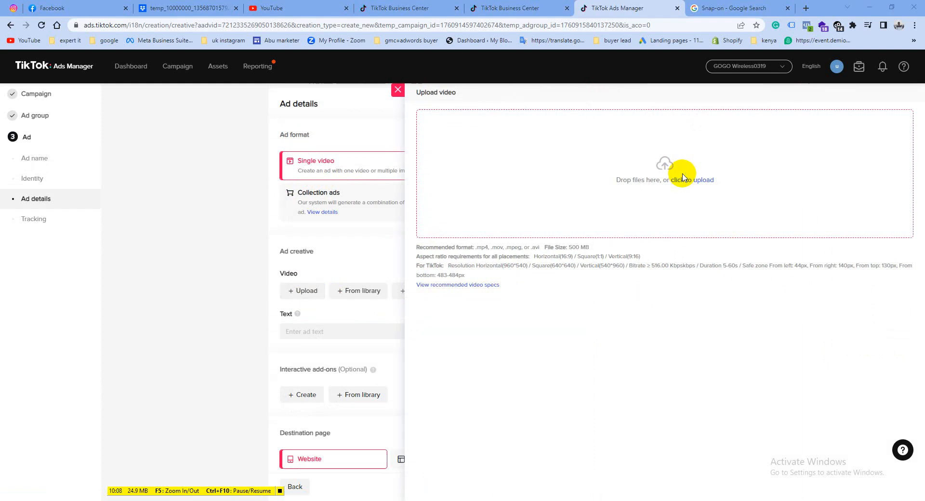
click(683, 178)
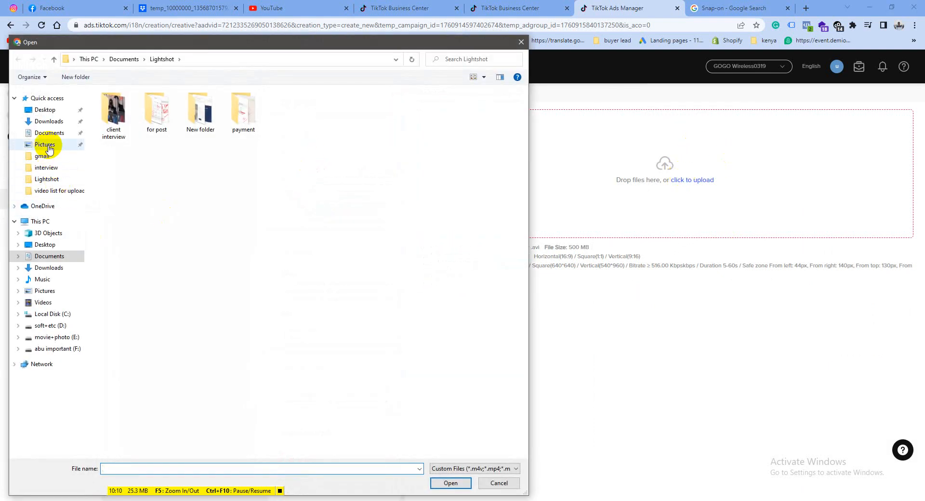
click(46, 121)
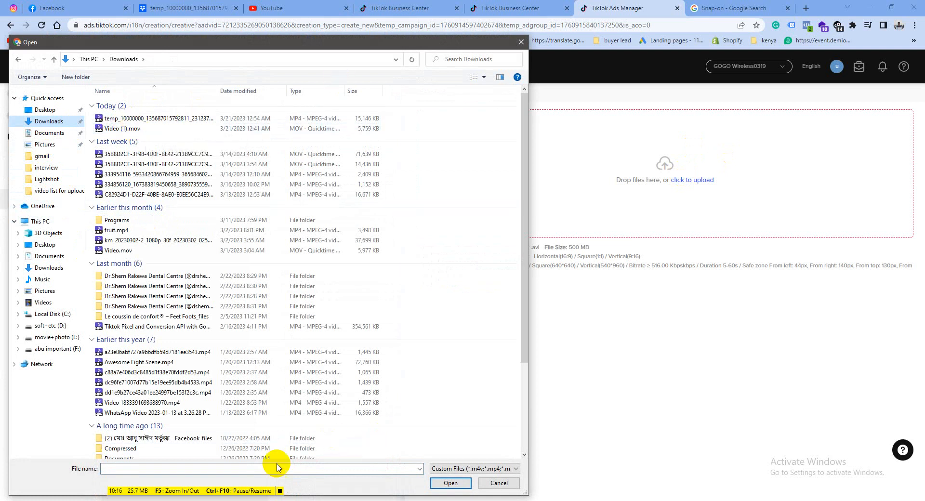
Switch to File Explorer and preview Video (1).mov and the temp_10000000 MP4 in Downloads, closing the player after each.
click(355, 500)
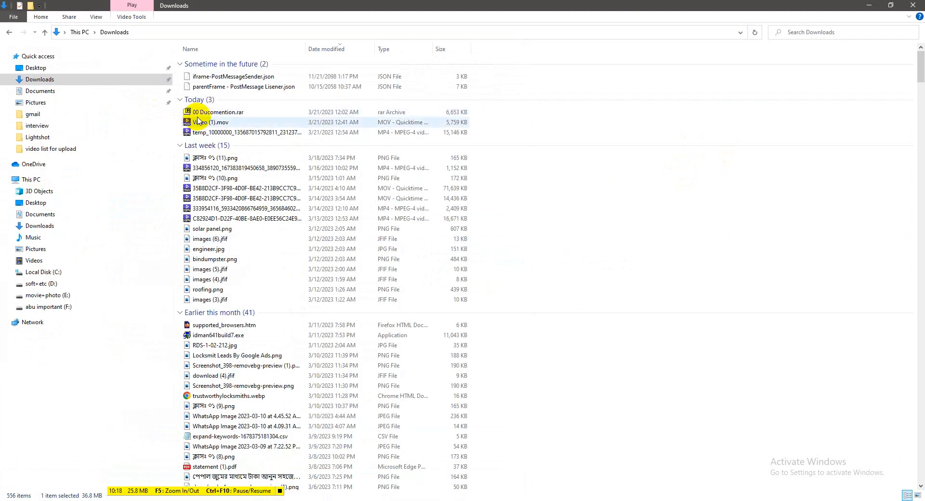
click(231, 124)
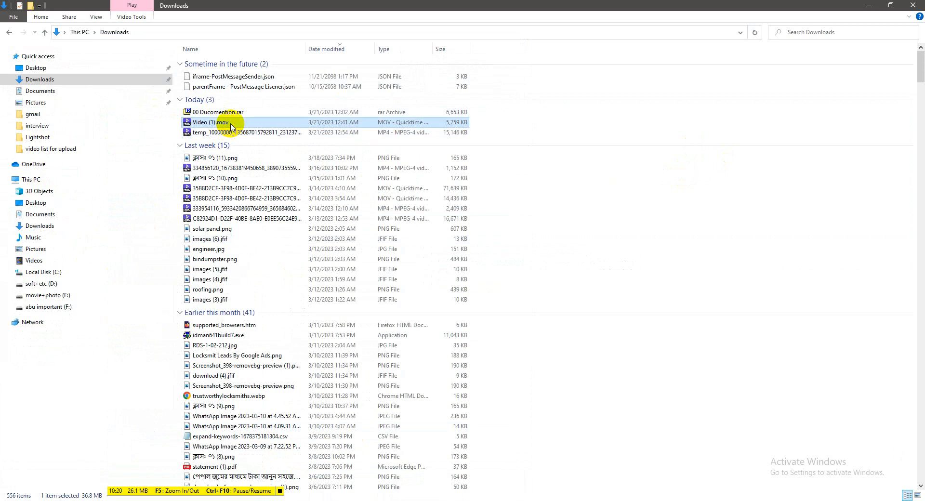
double_click(232, 126)
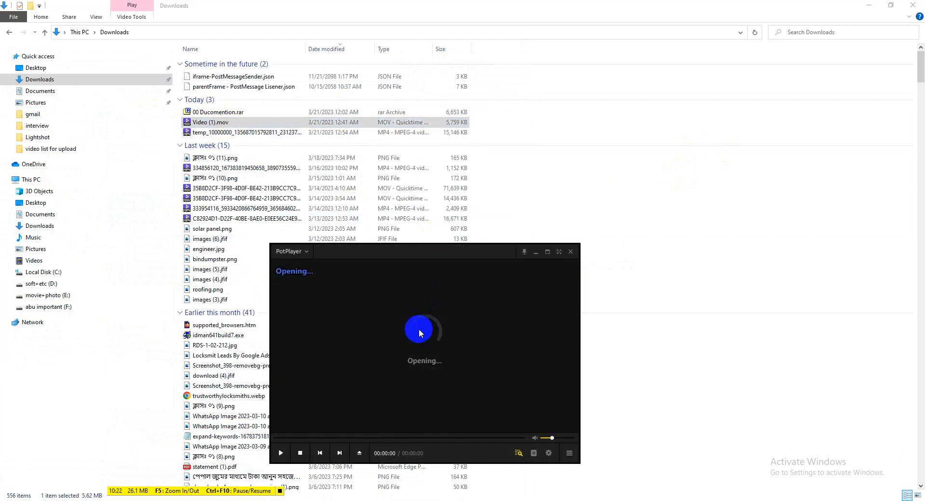
click(571, 252)
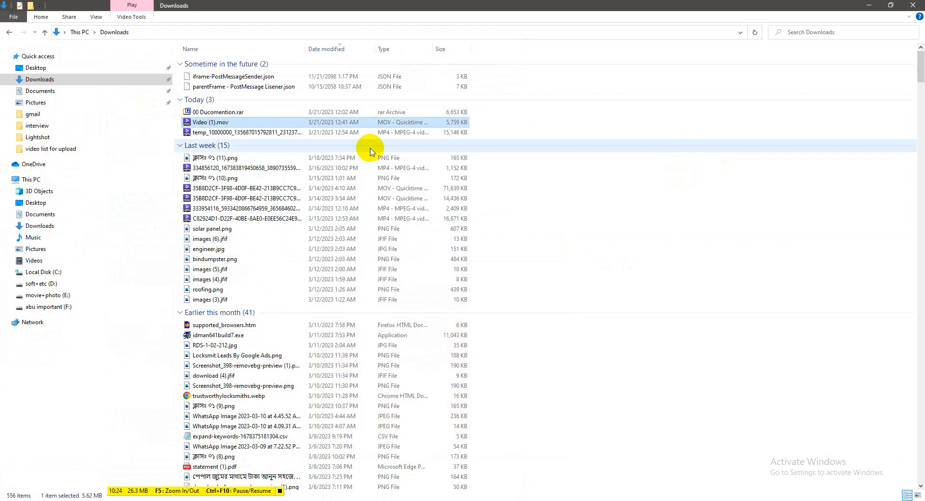
click(331, 134)
double_click(331, 133)
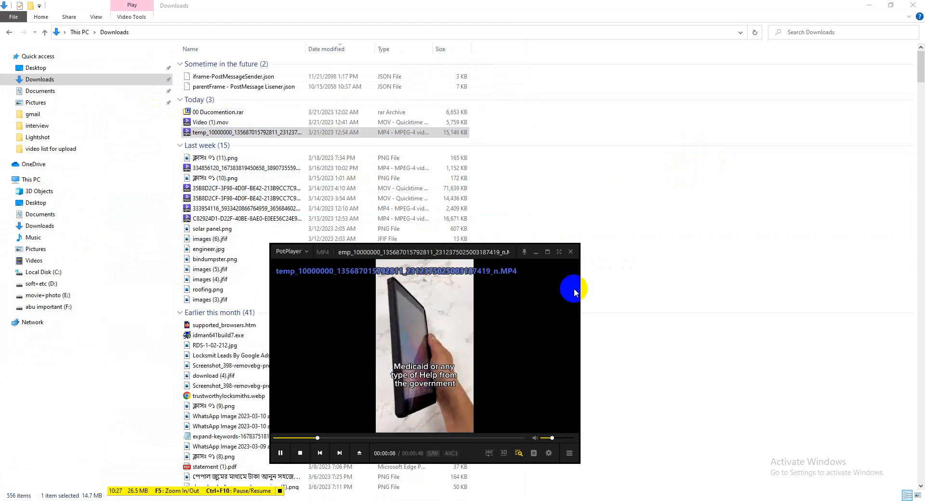
click(570, 252)
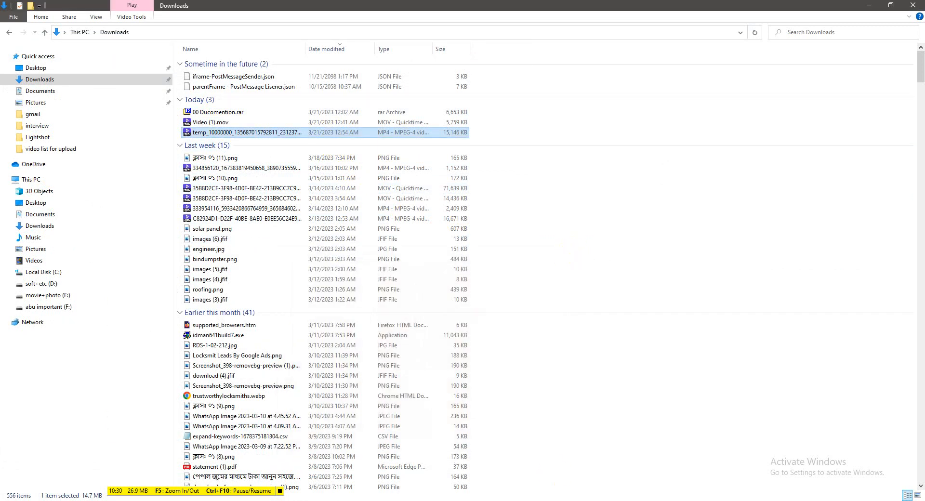
key(alt+Tab)
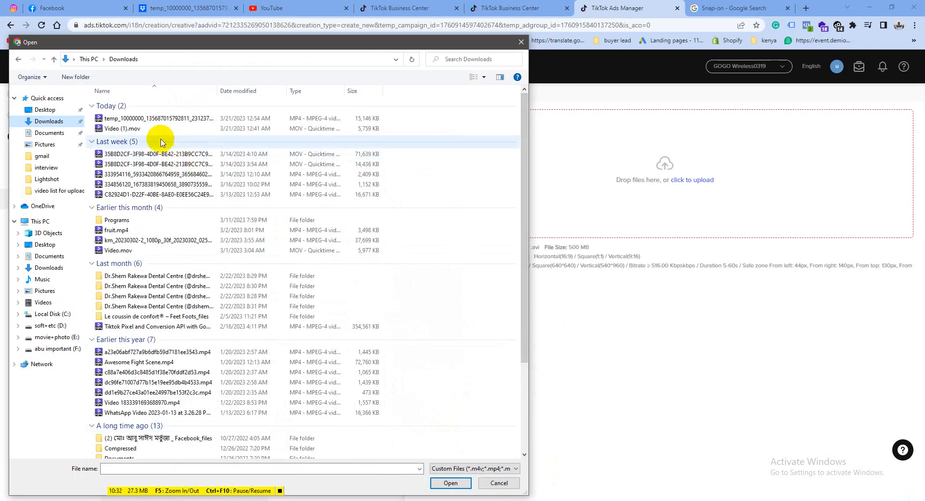
click(157, 118)
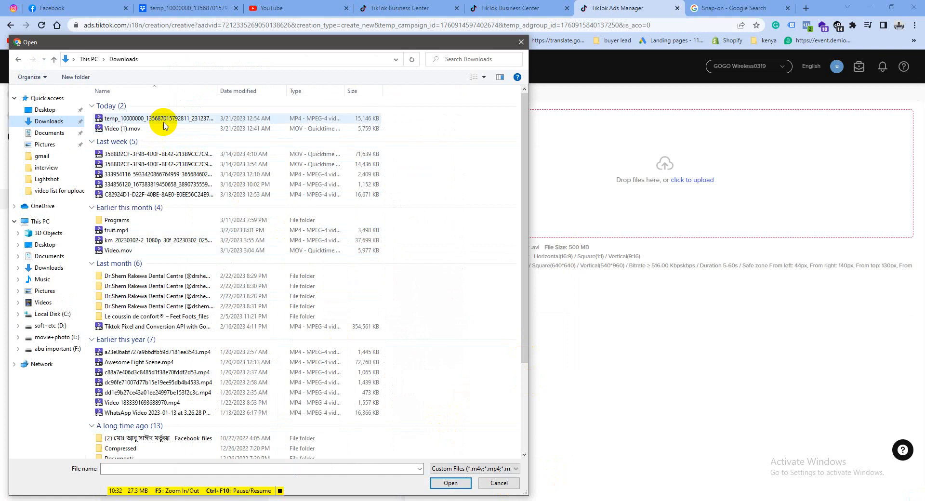
click(451, 483)
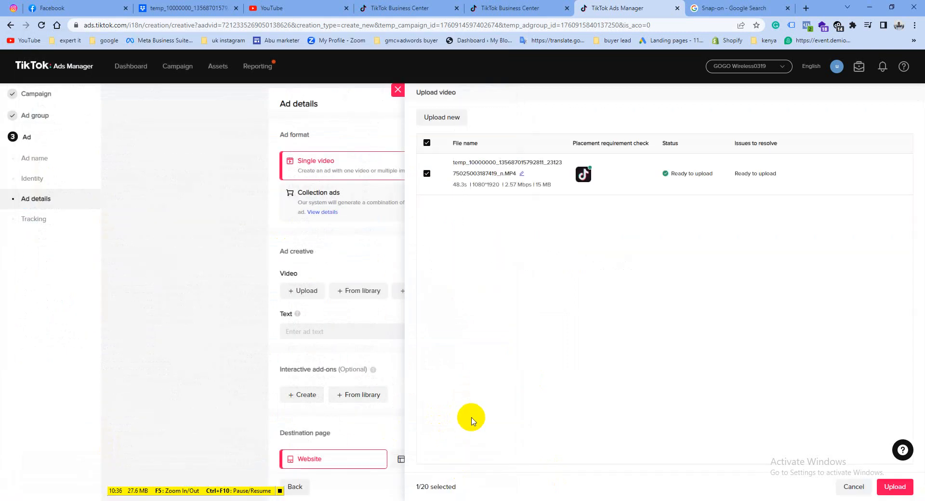
click(894, 488)
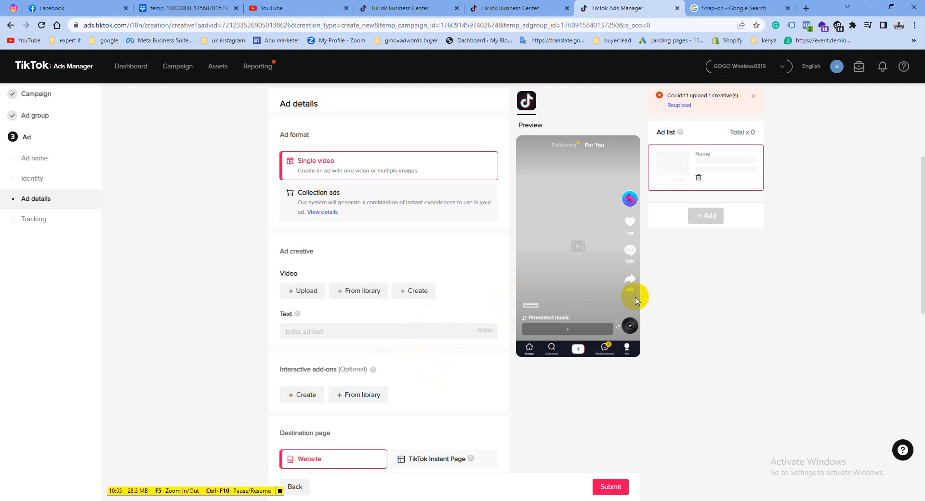
Reupload the same video file to the ad creative.
click(682, 106)
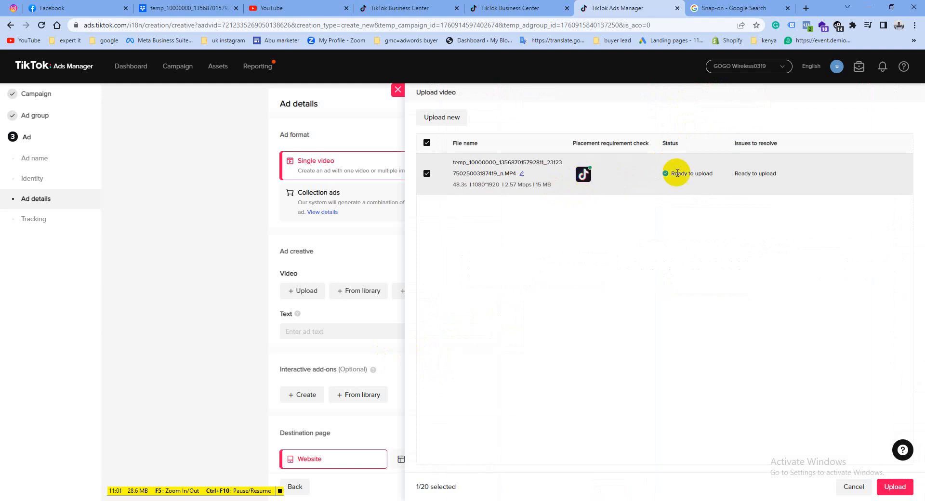
click(888, 487)
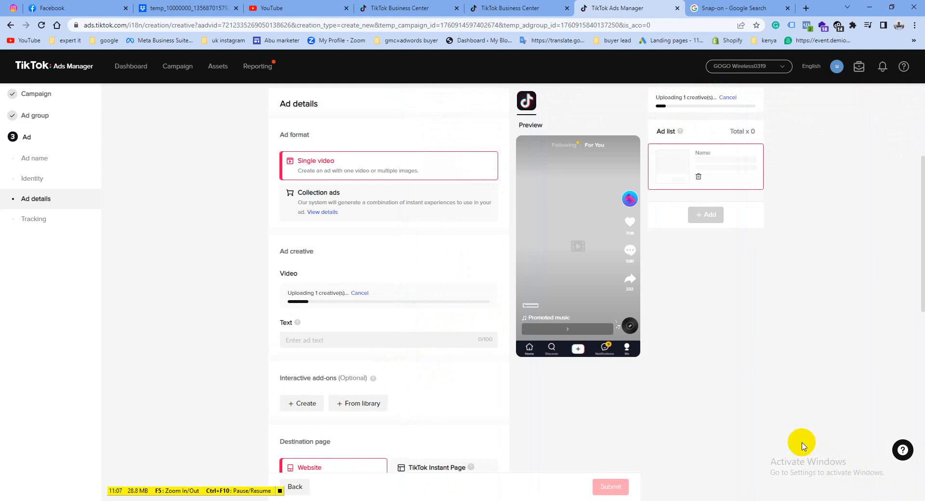
mouse_move(373, 500)
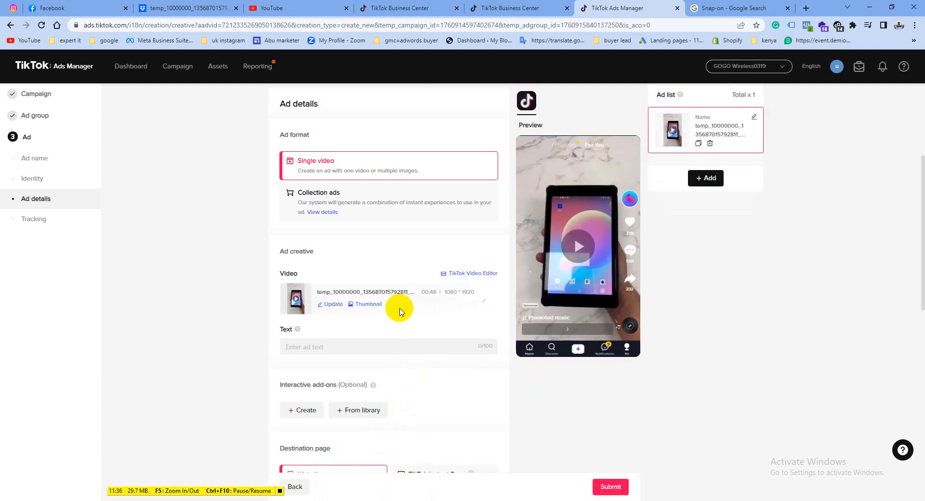
Switch to the WordPad document and copy the ad copy from "Get Your Free Tablet Now" through "laptops and tablets.".
scroll(348, 338, down, 1)
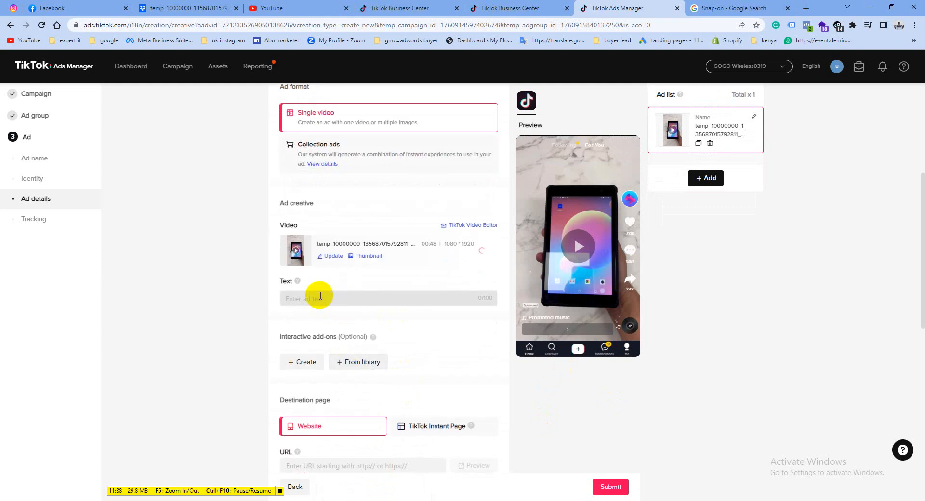
click(319, 299)
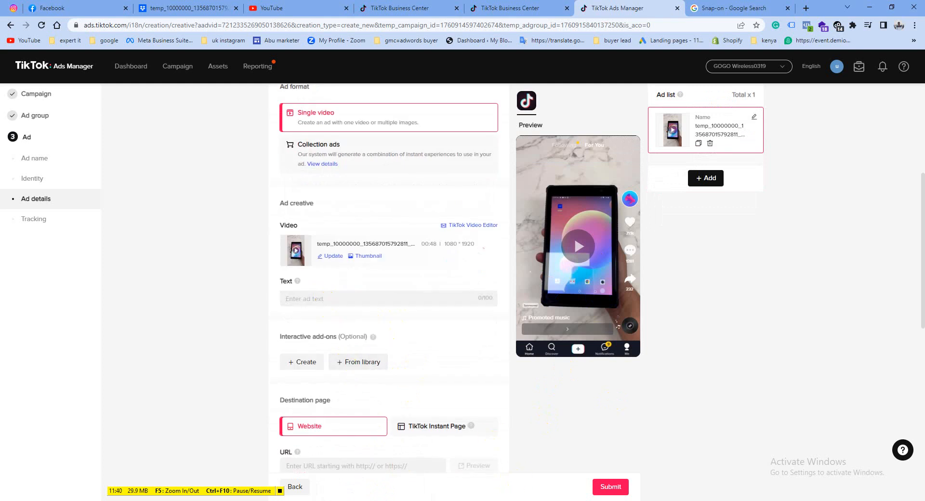
click(526, 500)
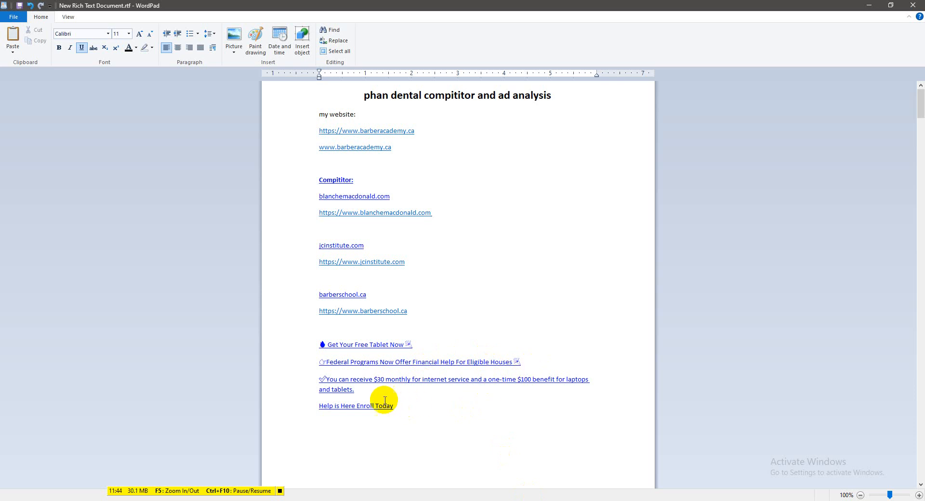
drag(355, 390, 303, 342)
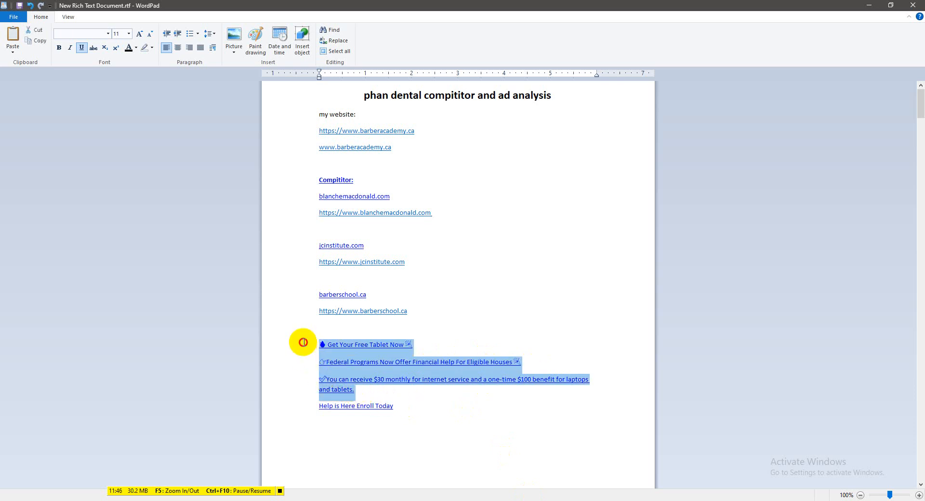
right_click(351, 348)
click(374, 363)
Switch back to Ads Manager and paste the copied lines as the ad text.
key(alt+Tab)
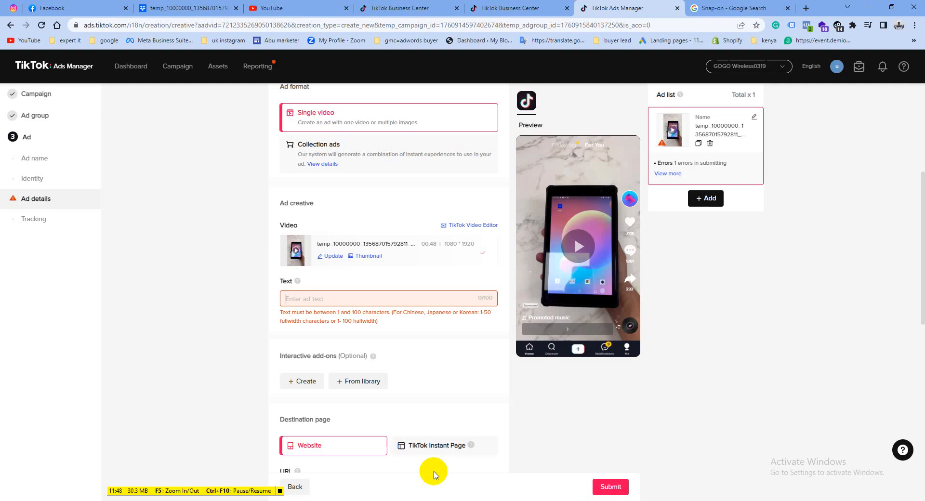
right_click(310, 301)
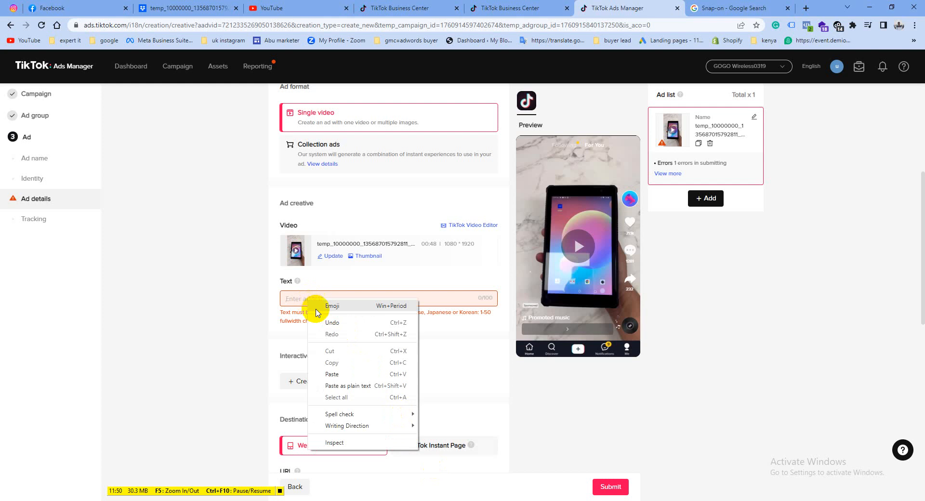
click(332, 373)
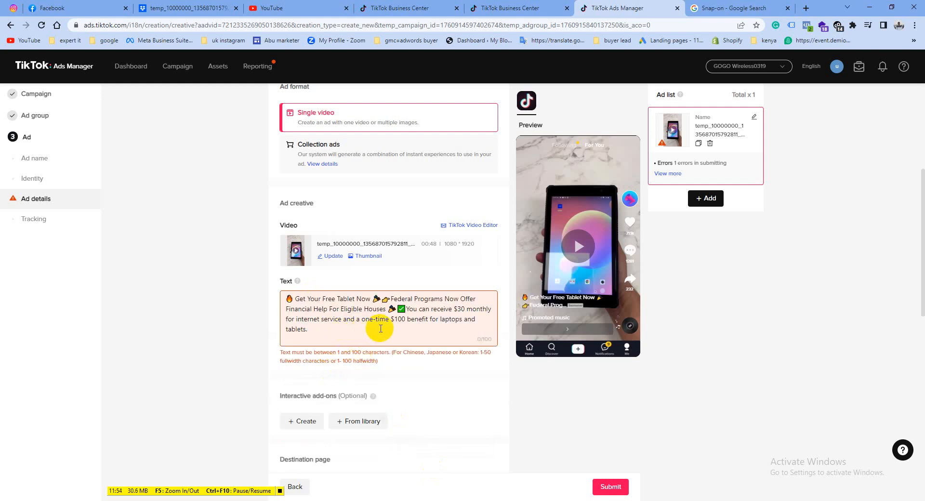
Shorten the ad text by deleting the "Federal Programs" sentence and the phrase "and a one-time $100 benefit for laptops and tablets".
double_click(399, 313)
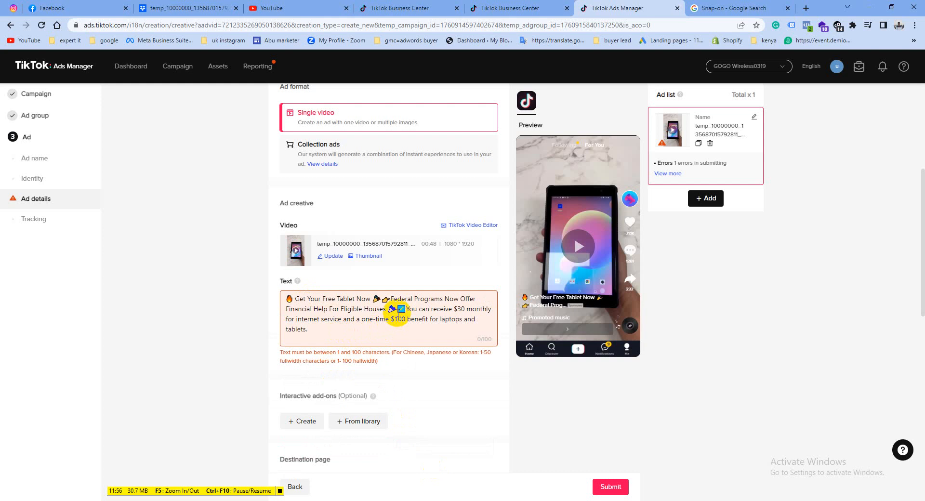
mouse_move(396, 309)
mouse_down()
mouse_move(285, 302)
mouse_move(383, 299)
mouse_up()
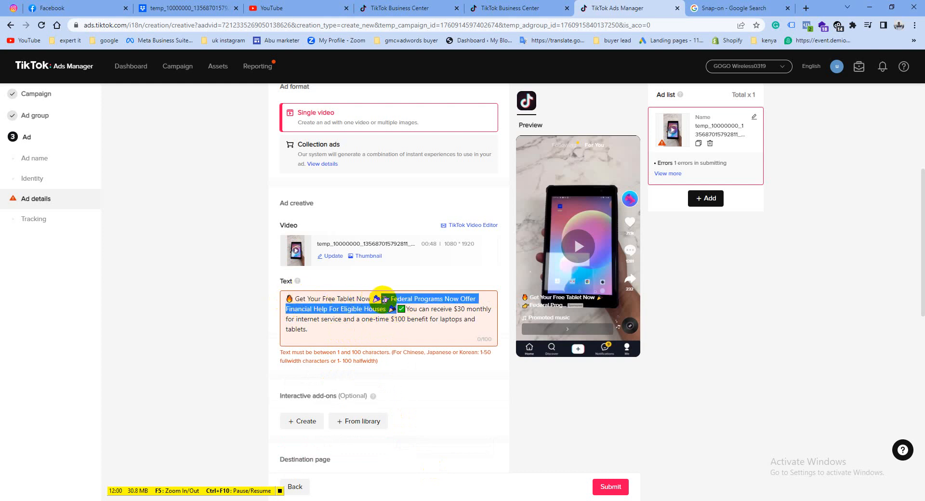
key(BackSpace)
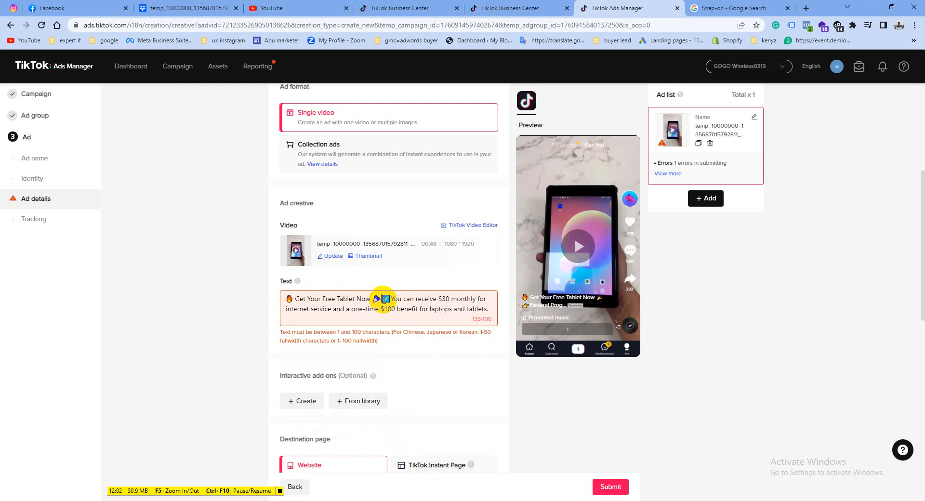
click(384, 303)
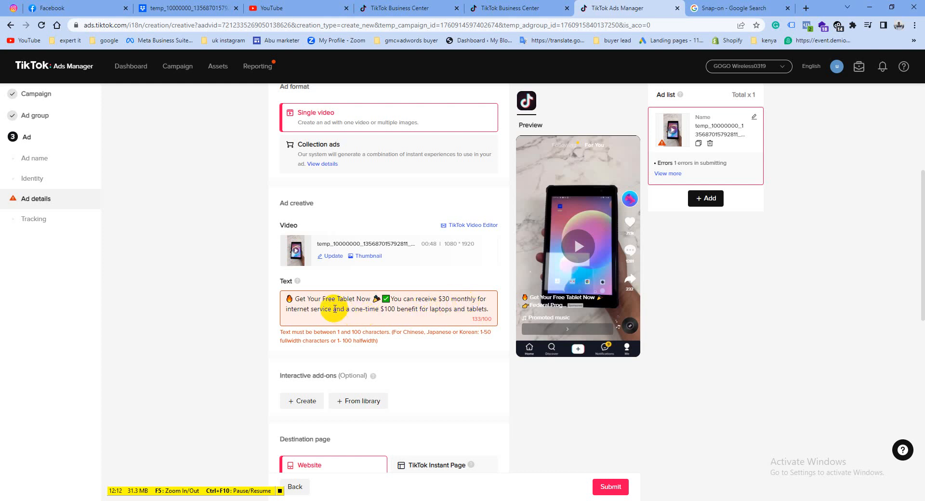
drag(333, 309, 514, 314)
key(BackSpace)
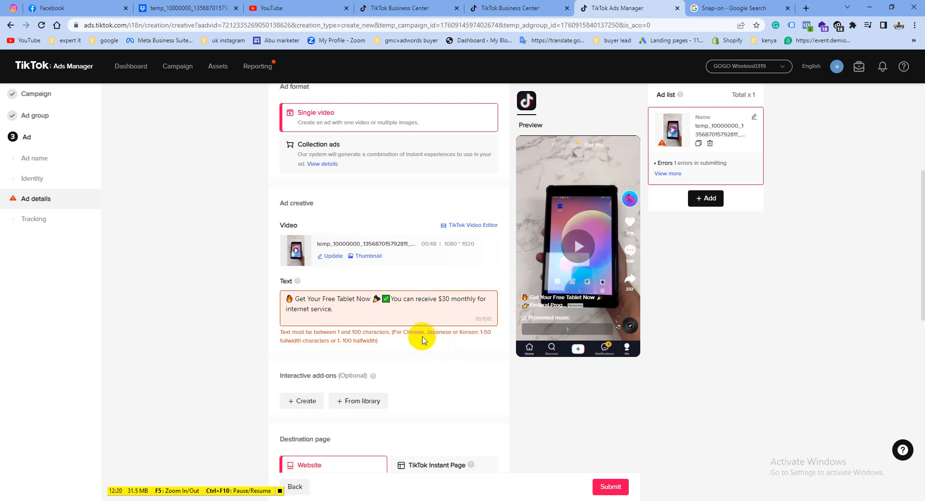
click(405, 279)
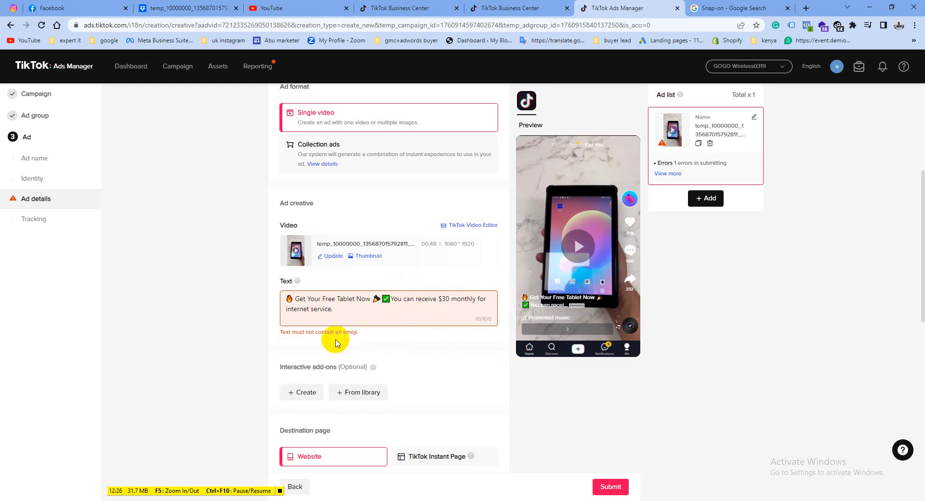
Remove the check mark, party popper and fire emojis from the ad text and place the cursor after "Now".
double_click(380, 300)
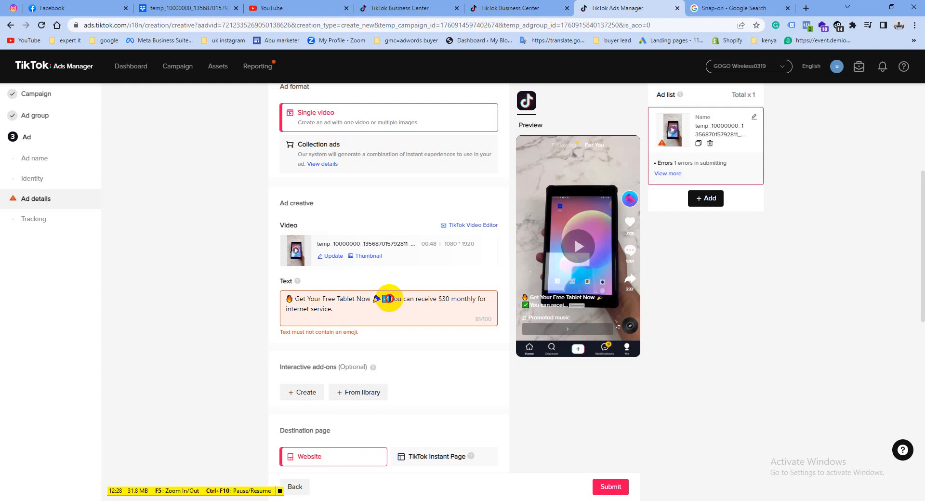
key(BackSpace)
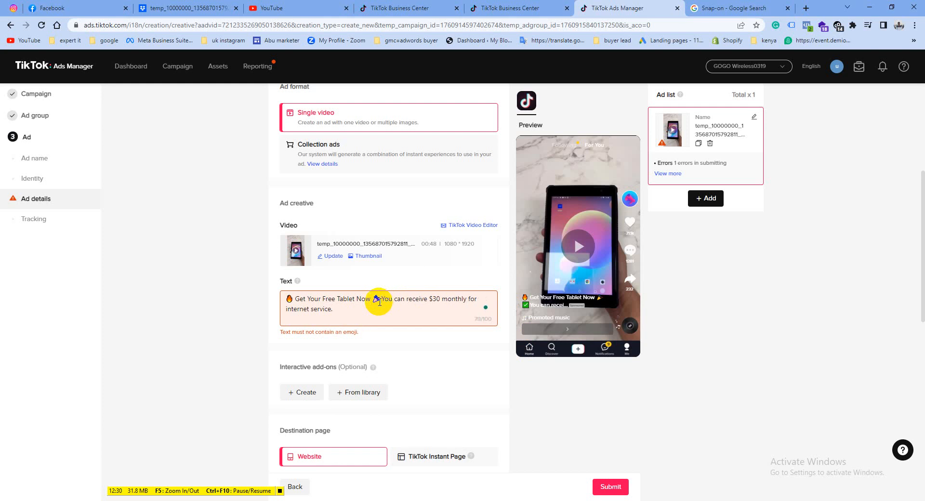
key(BackSpace)
drag(293, 299, 271, 307)
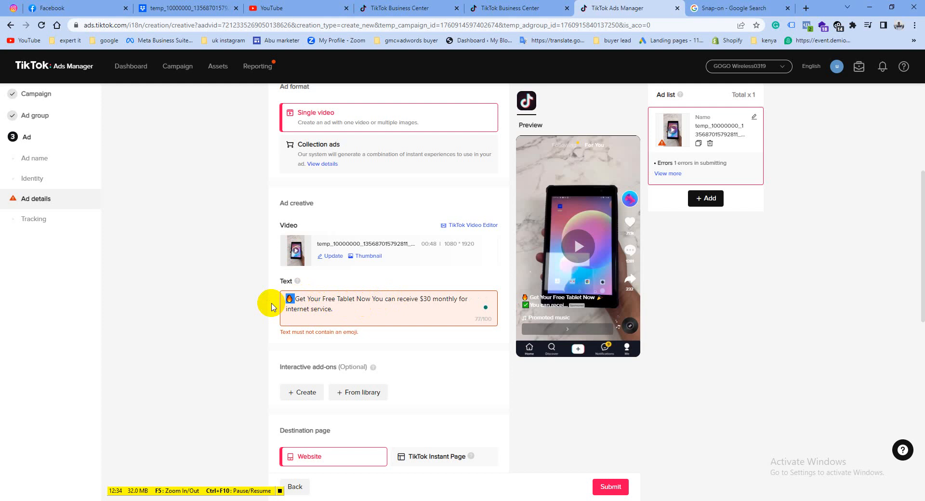
key(BackSpace)
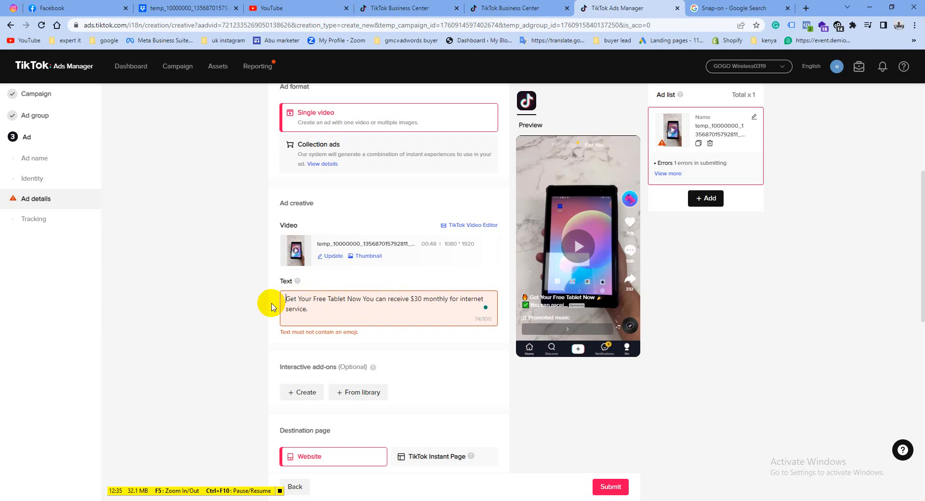
click(364, 299)
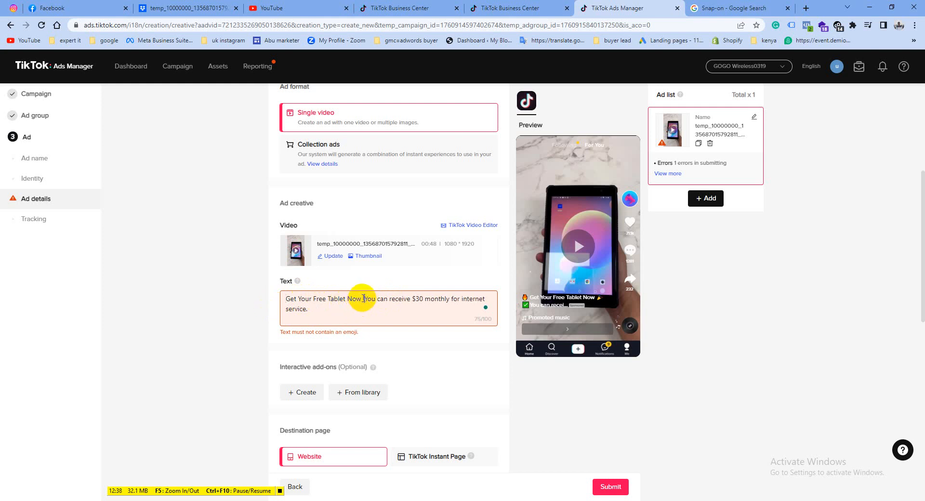
Add a period after "Now" and append "Click Apply Now button!" to the end of the ad text.
text(.)
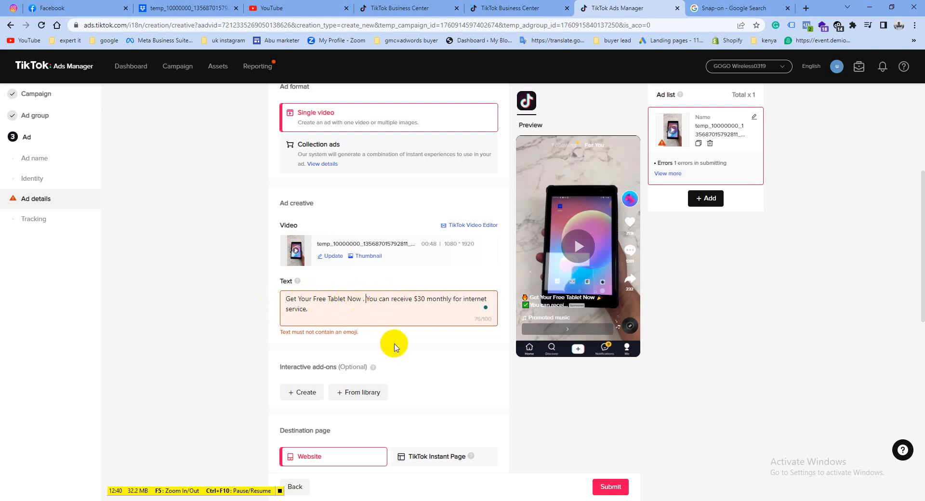
click(394, 330)
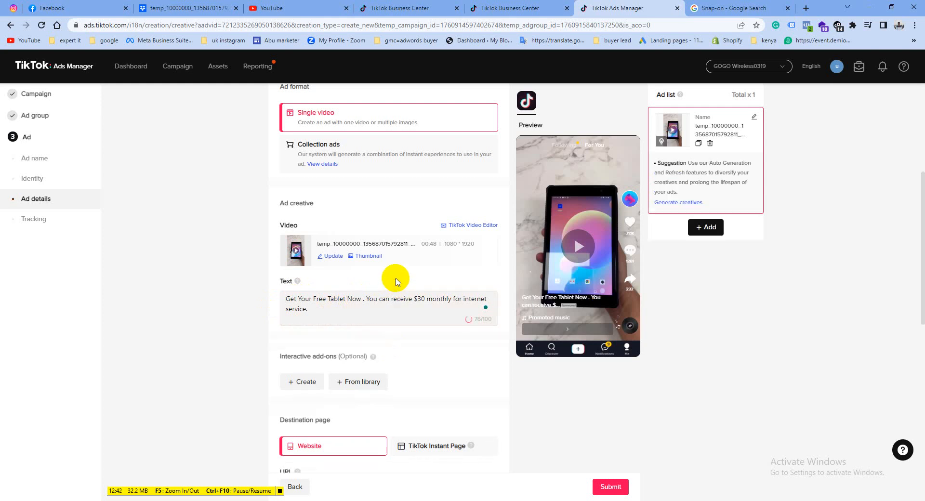
click(322, 312)
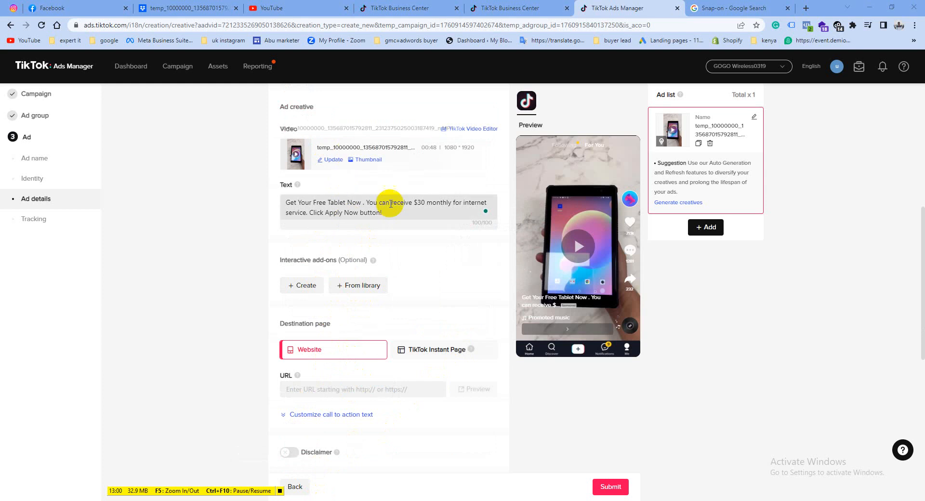
Switch to the other browser window and copy the full address of the landbot.pro "Get Your Free Tablet Now!" page for the destination URL.
scroll(356, 260, down, 2)
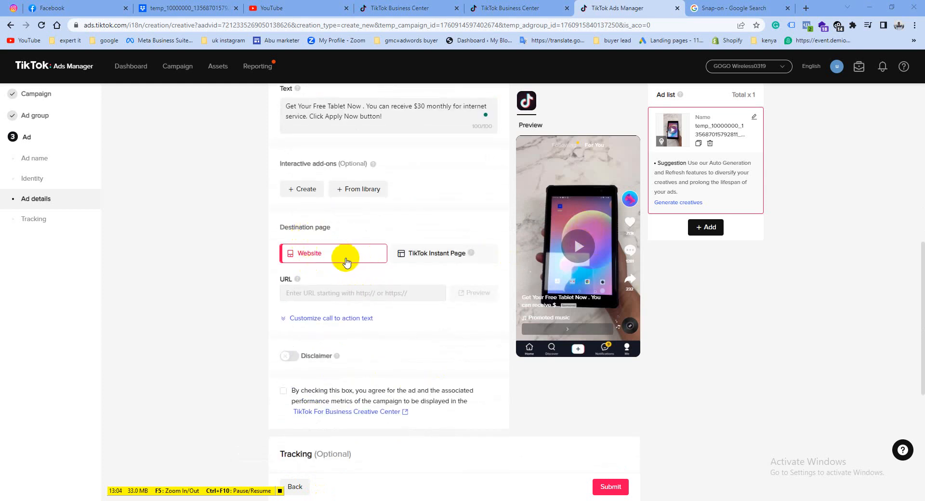
scroll(340, 260, down, 1)
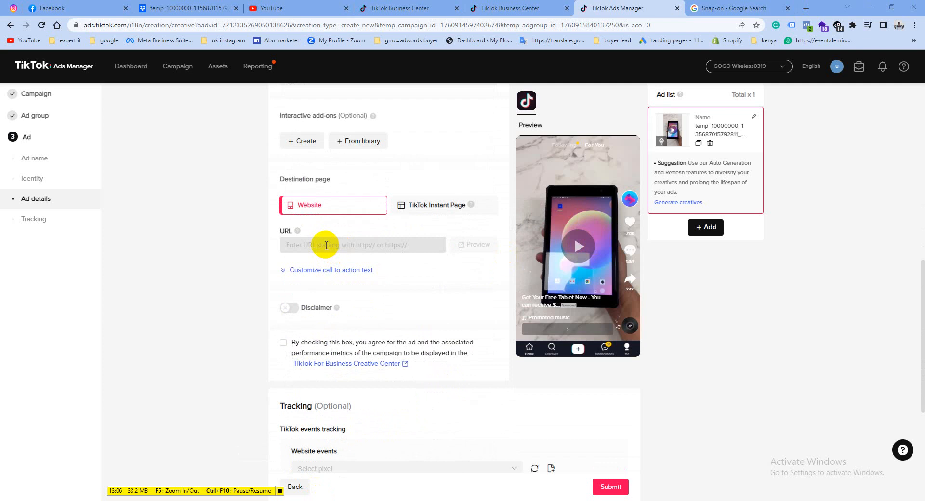
click(324, 244)
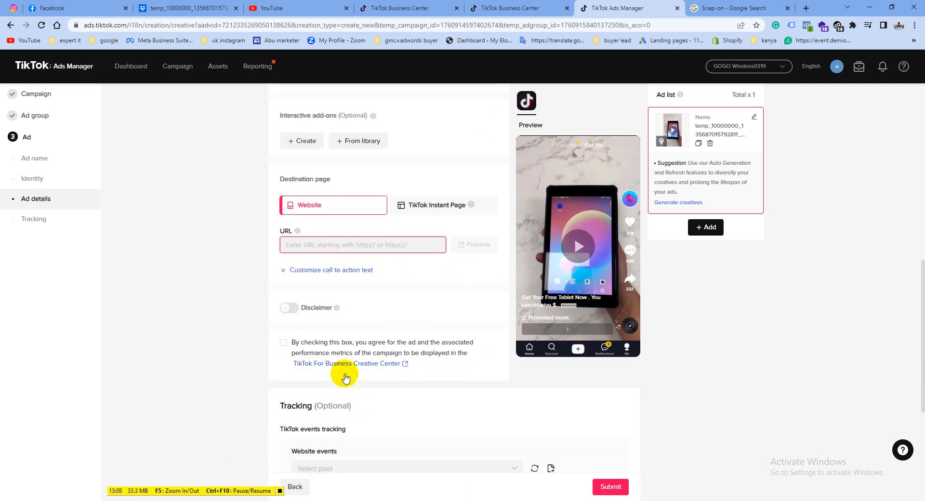
key(alt+Tab)
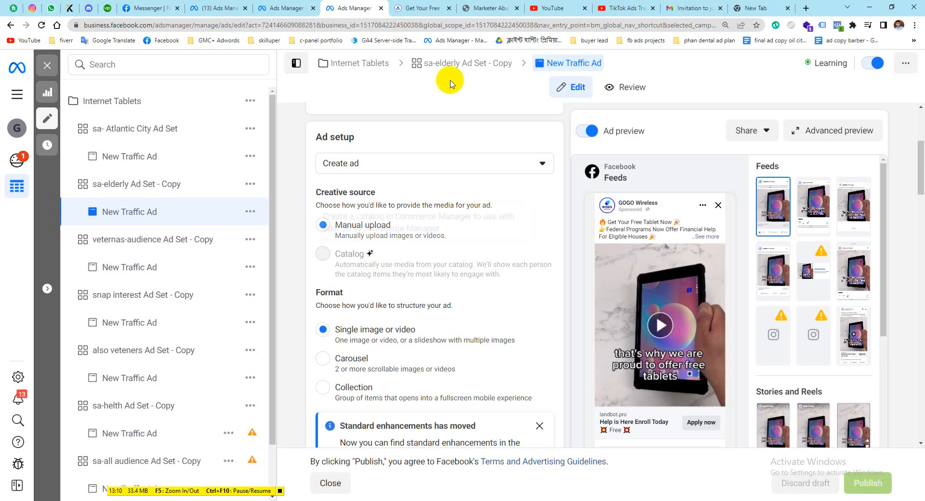
click(400, 8)
click(419, 25)
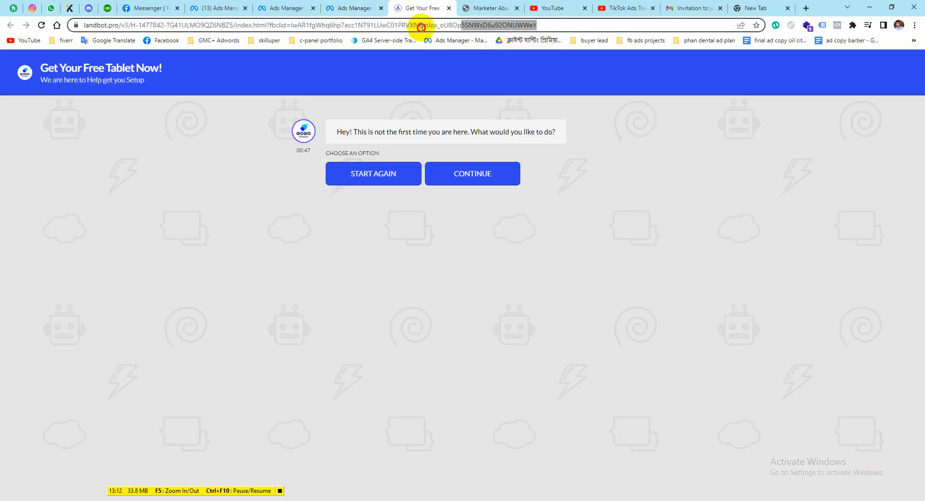
right_click(111, 25)
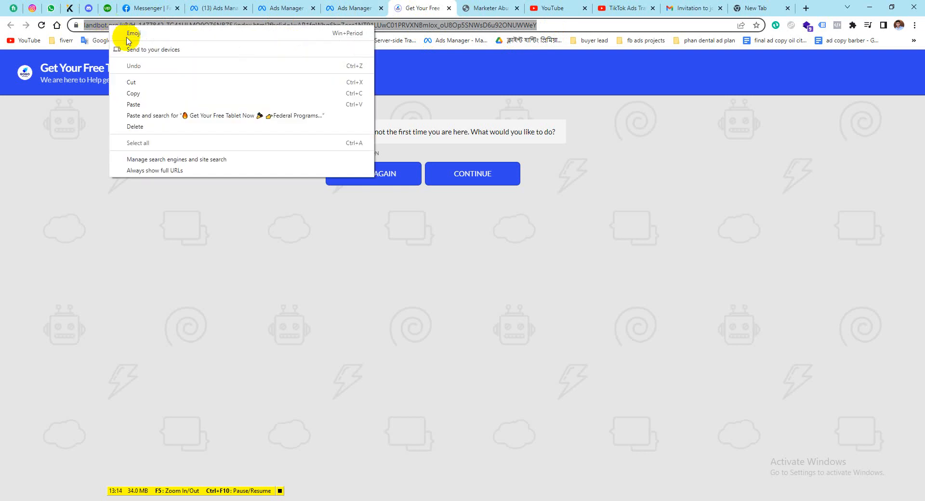
click(137, 93)
Switch back to TikTok Ads Manager, paste the copied address as the website destination URL and preview the landing page.
key(alt+Tab)
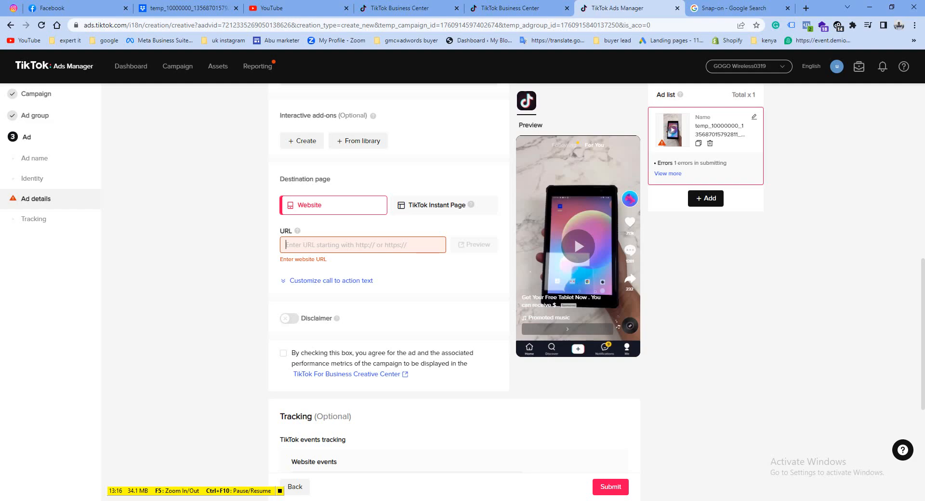
right_click(330, 254)
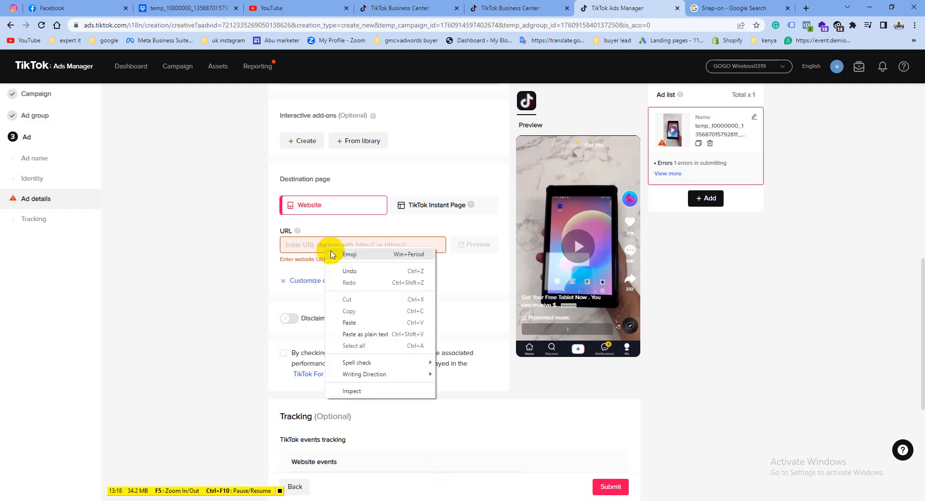
click(350, 322)
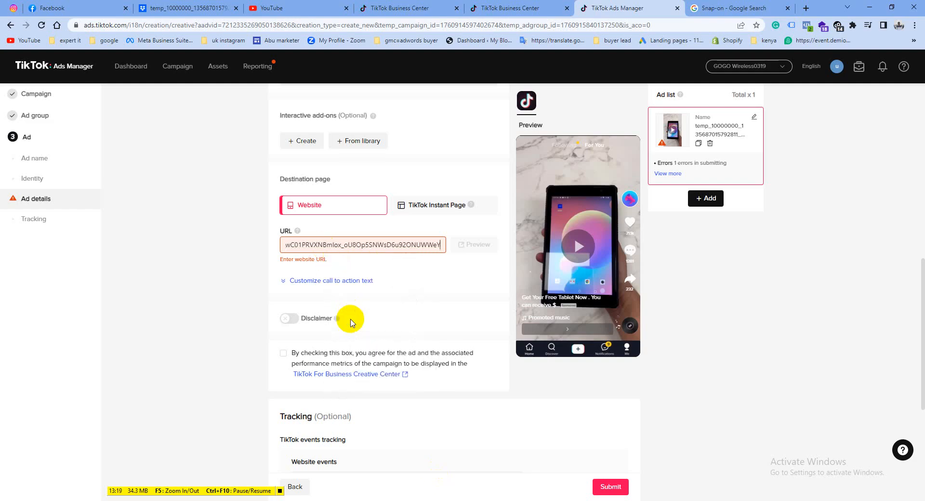
click(420, 267)
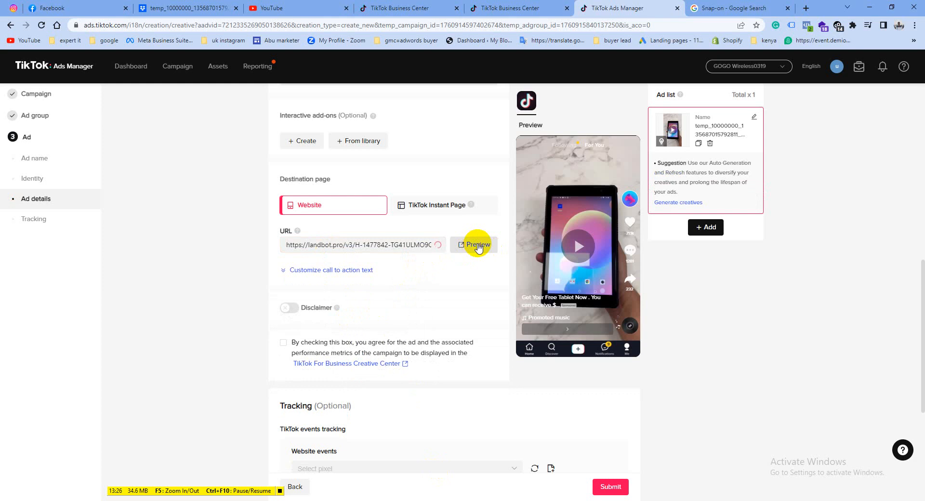
click(477, 246)
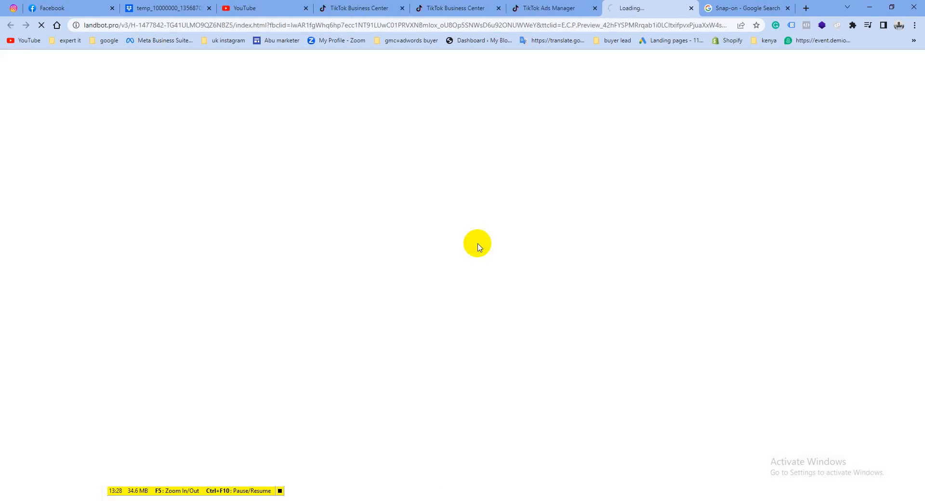
click(550, 4)
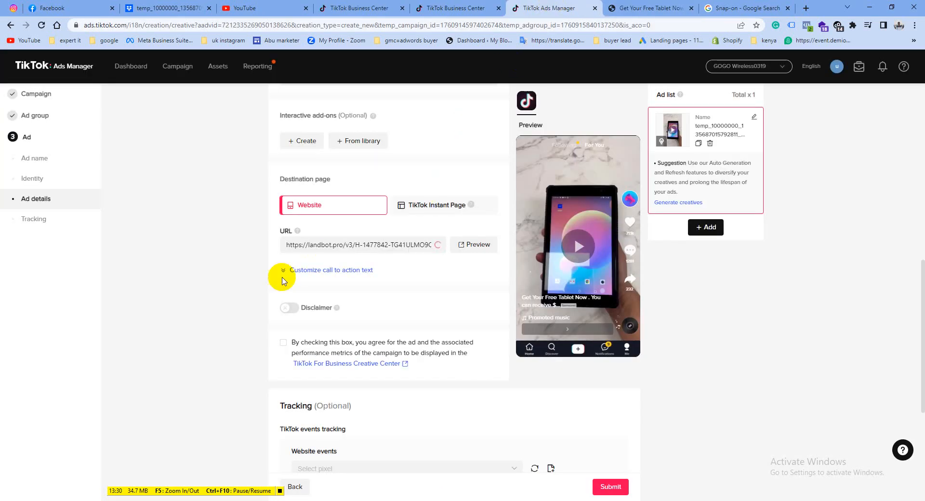
Turn the disclaimer on and off again, and agree to display the ad and its metrics in the TikTok For Business Creative Center.
scroll(292, 328, down, 2)
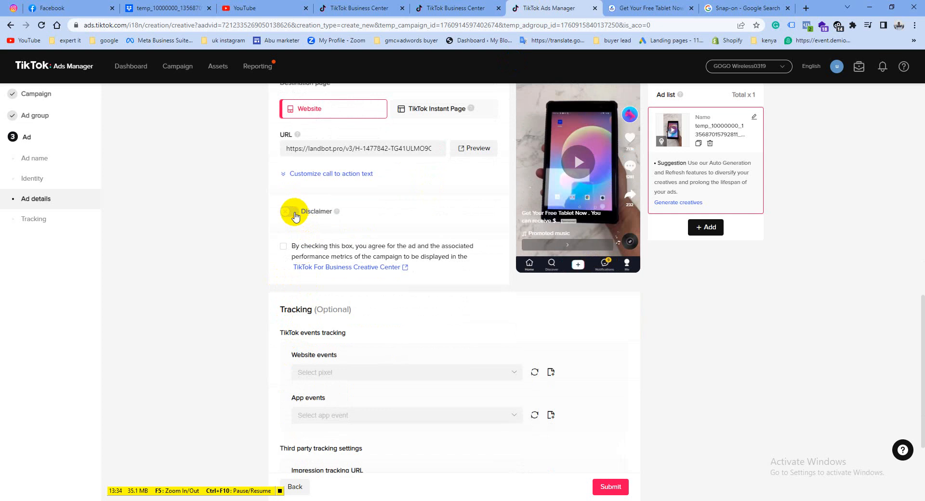
click(290, 212)
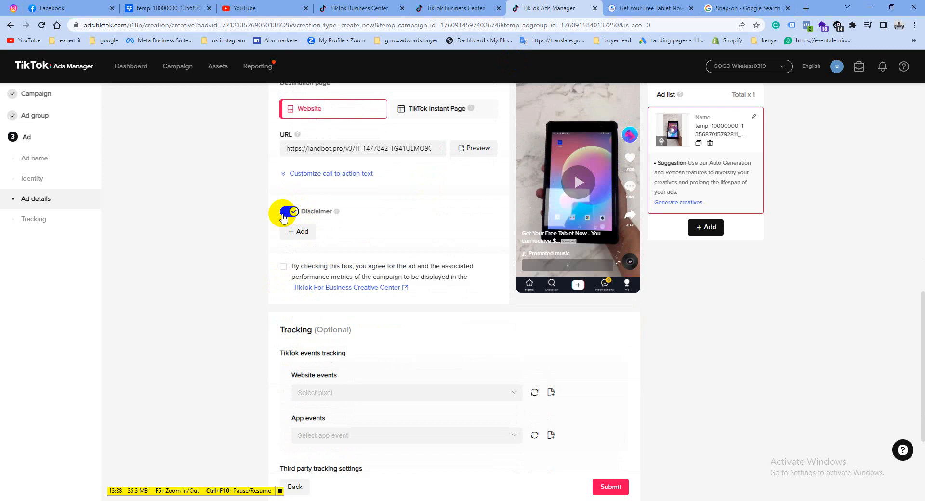
click(284, 218)
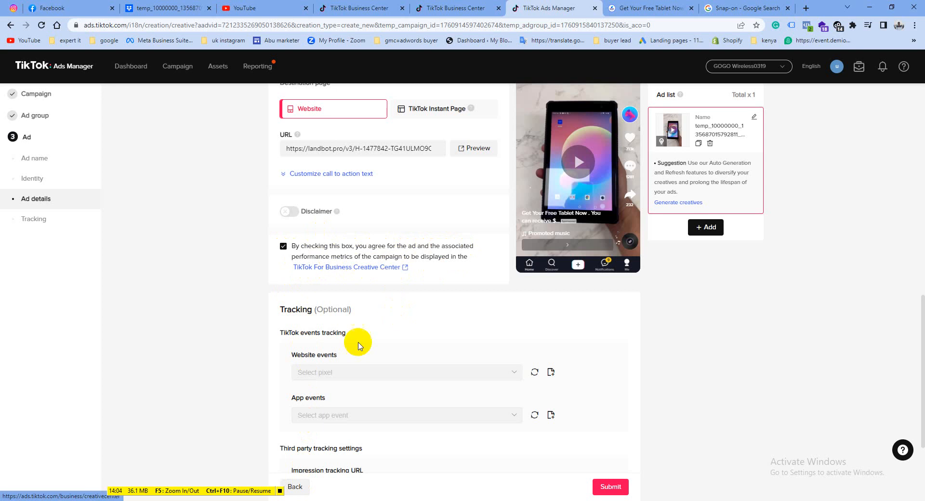
Turn on the disclaimer, start adding a new one and choose the Clickable type.
scroll(342, 344, down, 3)
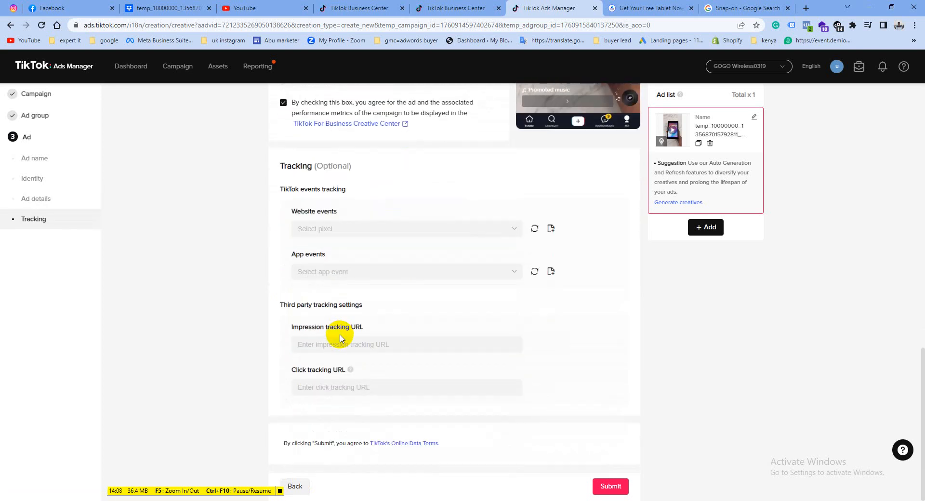
scroll(342, 344, up, 3)
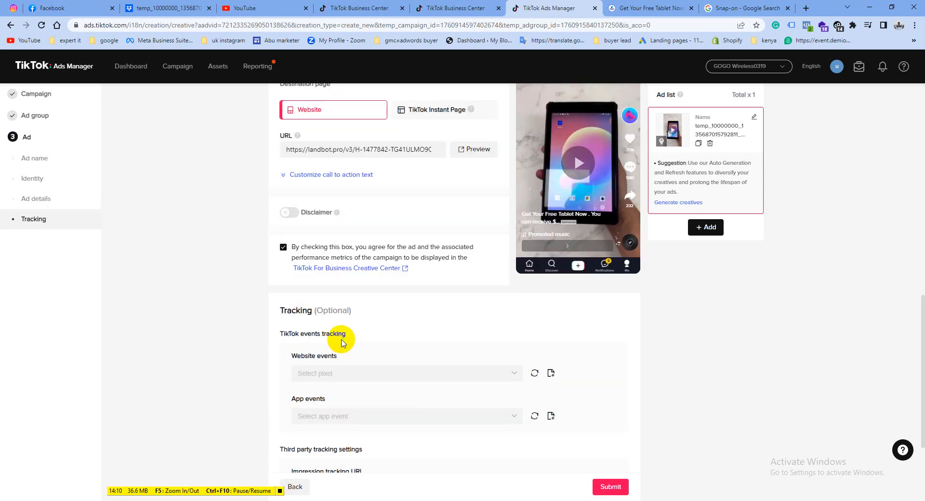
click(296, 215)
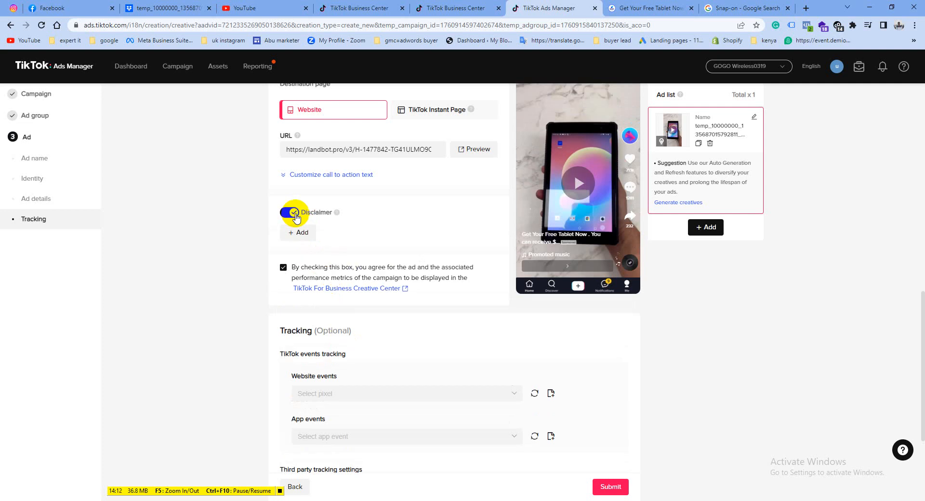
click(299, 232)
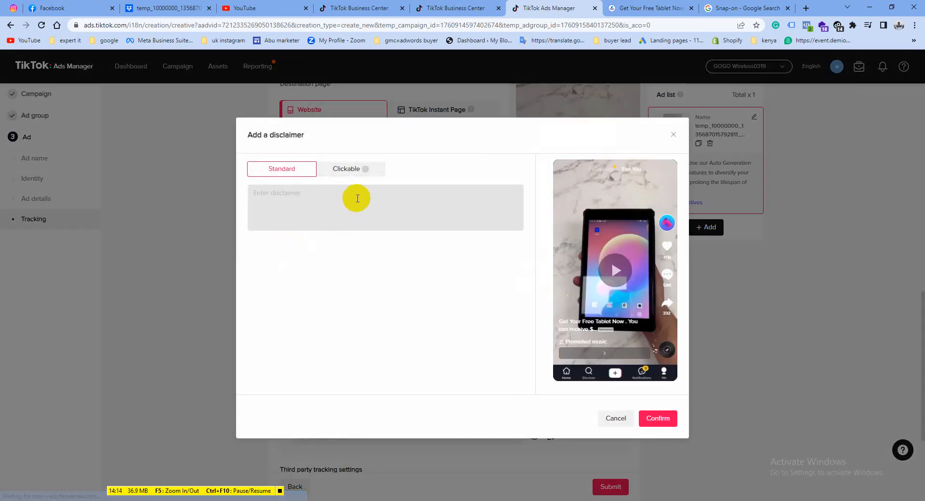
click(310, 200)
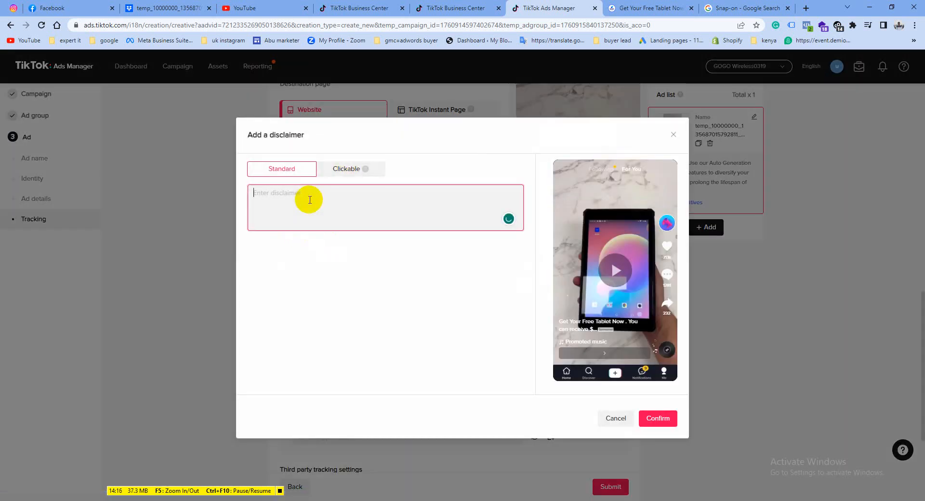
click(340, 174)
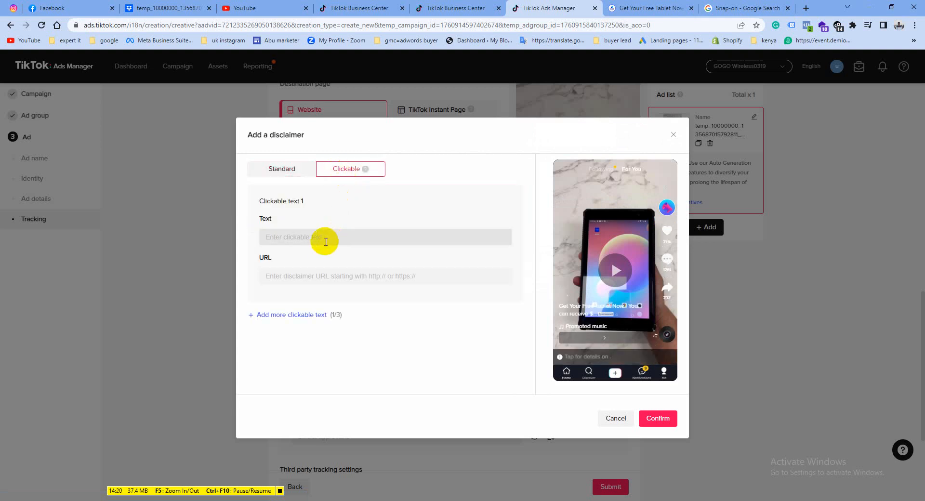
Set the disclaimer's clickable text to "Apply Now", paste the copied landing page address as its URL and confirm the disclaimer.
click(307, 238)
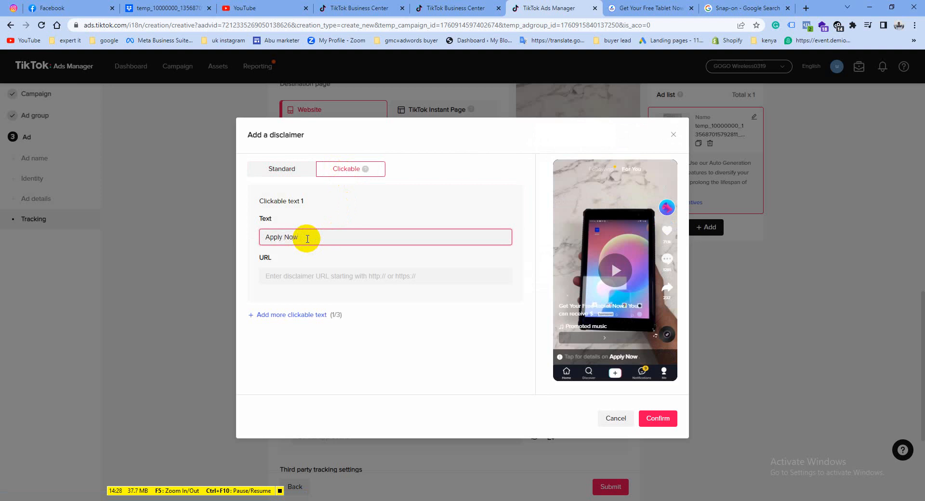
click(311, 276)
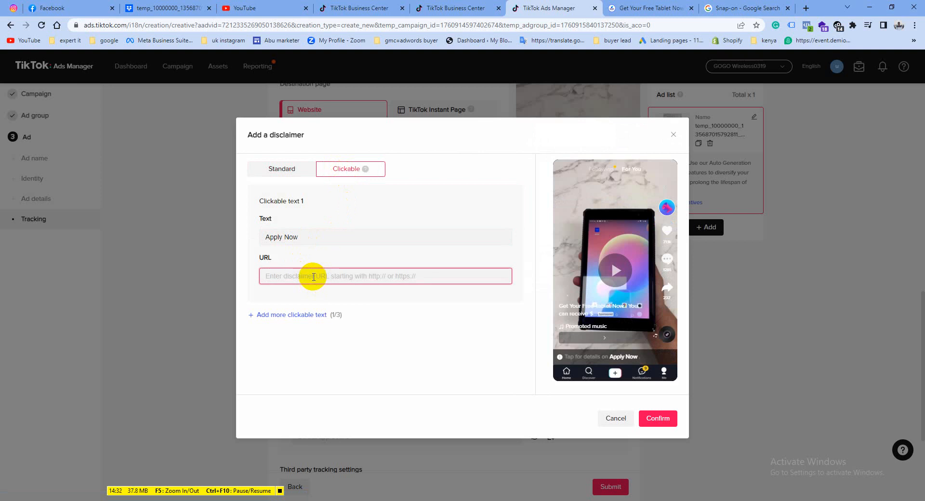
right_click(313, 277)
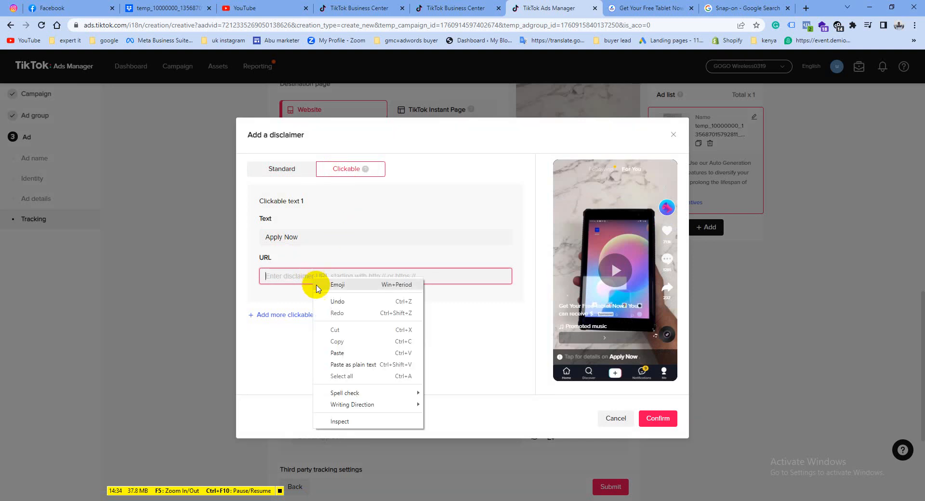
click(337, 355)
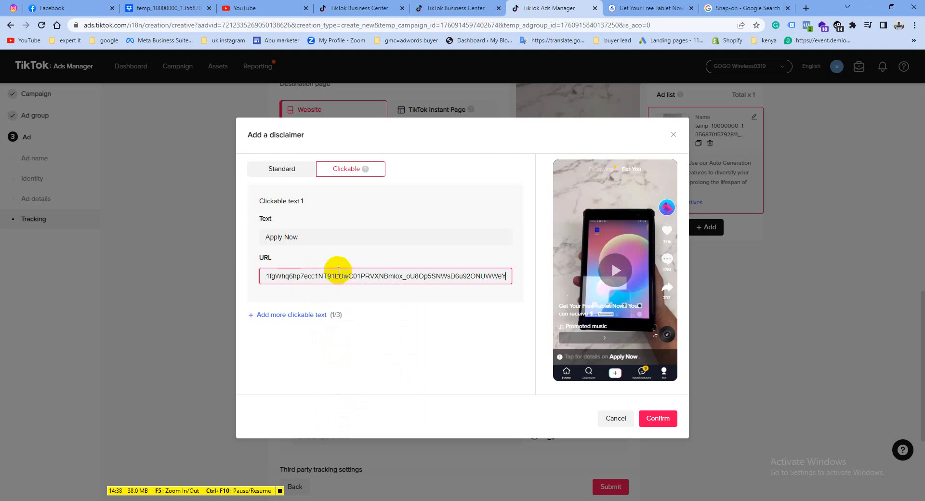
click(283, 173)
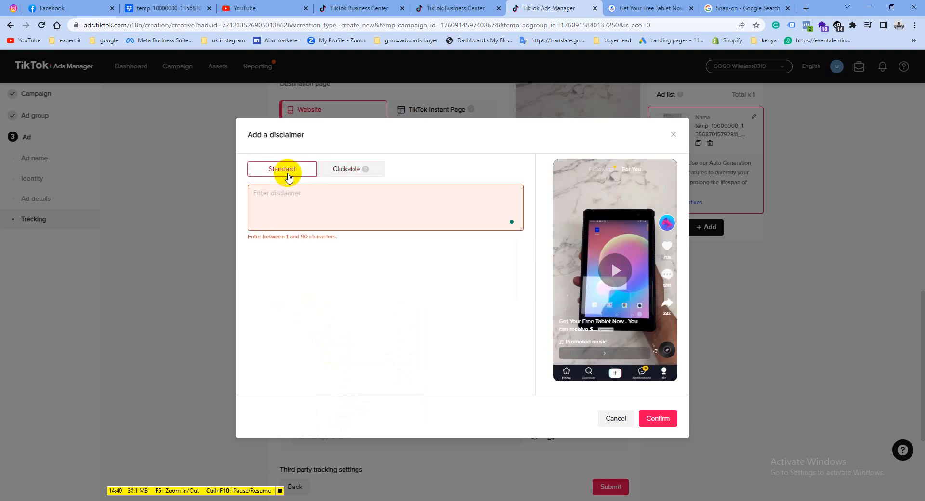
click(330, 171)
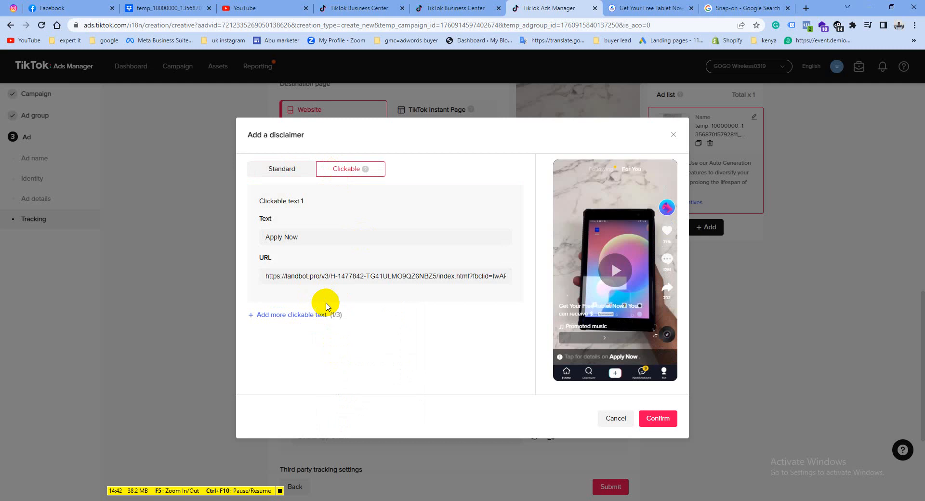
click(659, 419)
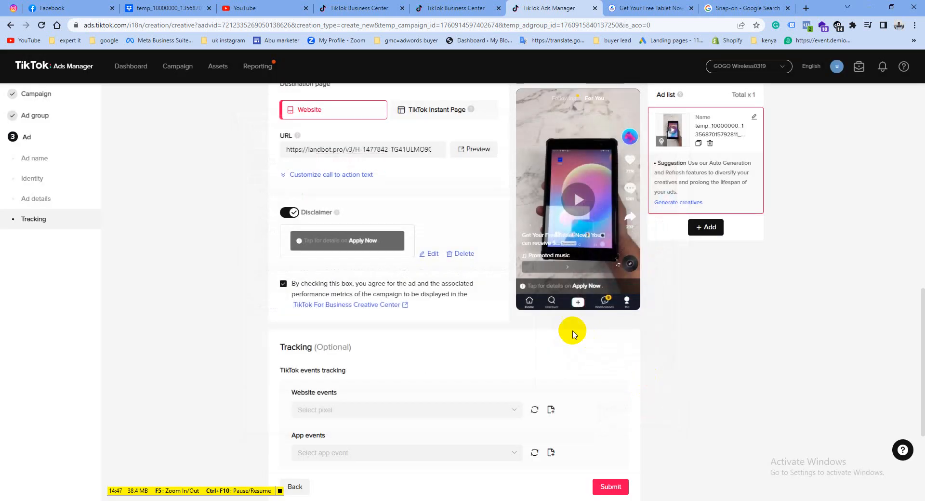
click(592, 289)
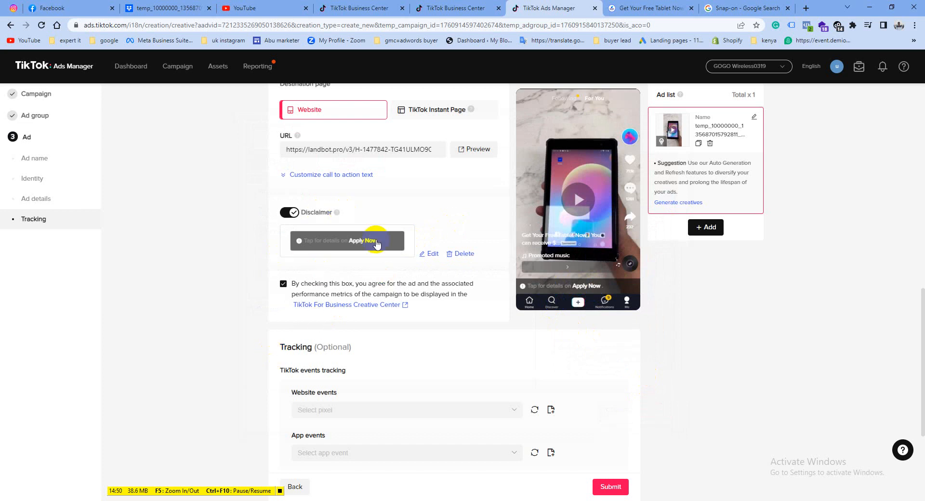
scroll(340, 316, down, 1)
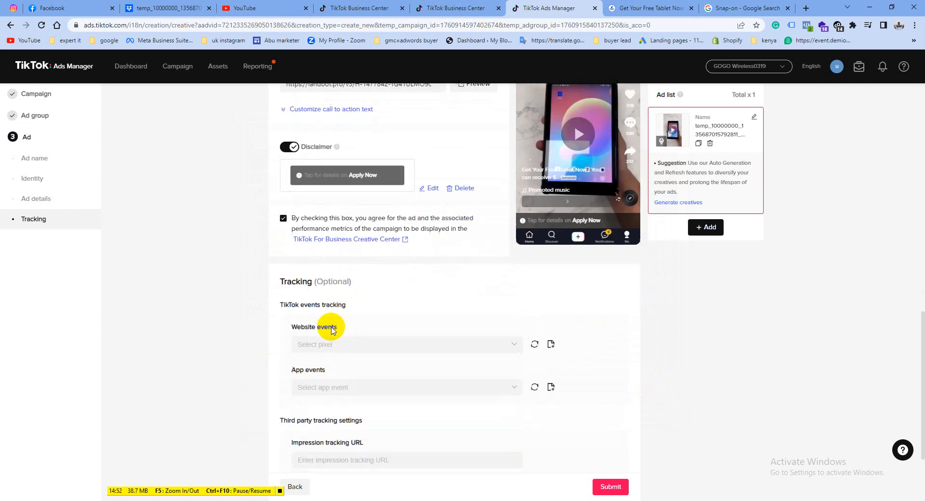
scroll(331, 330, down, 1)
scroll(324, 316, down, 1)
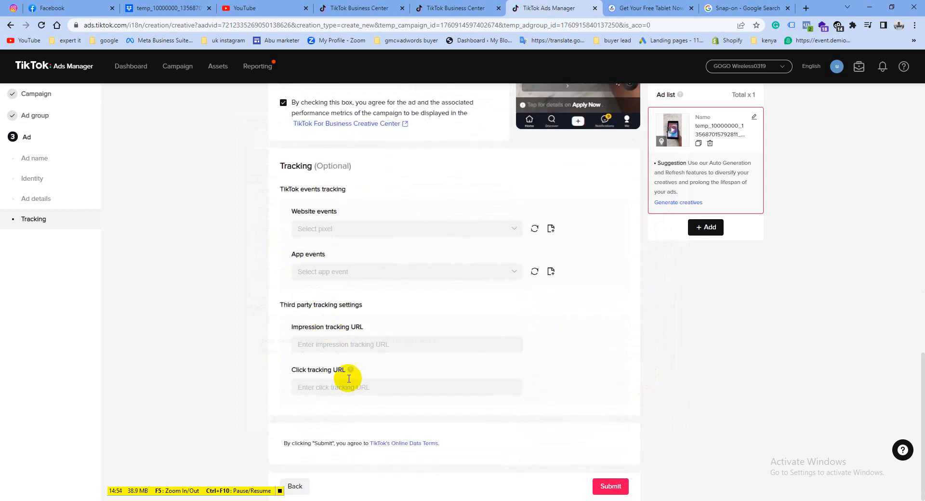
scroll(349, 379, up, 4)
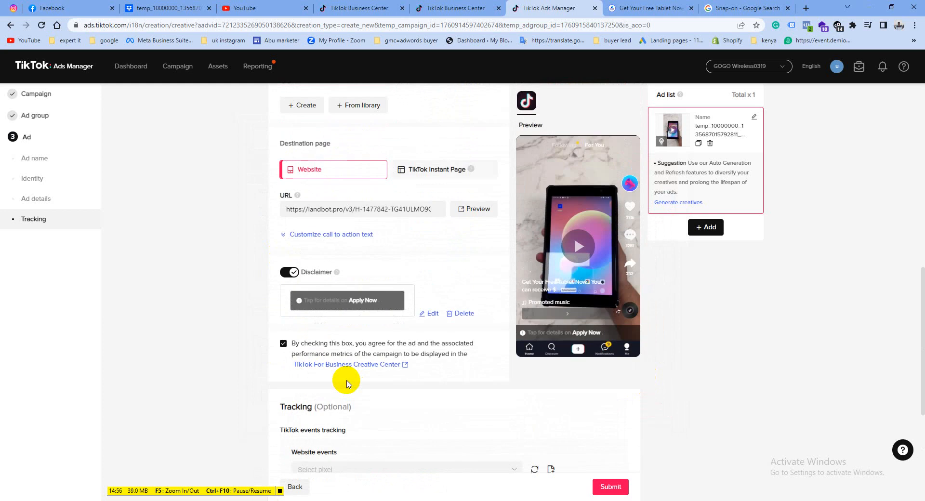
Review the ad details and open, then close, the Apply Now disclaimer in the ad preview.
scroll(347, 383, up, 2)
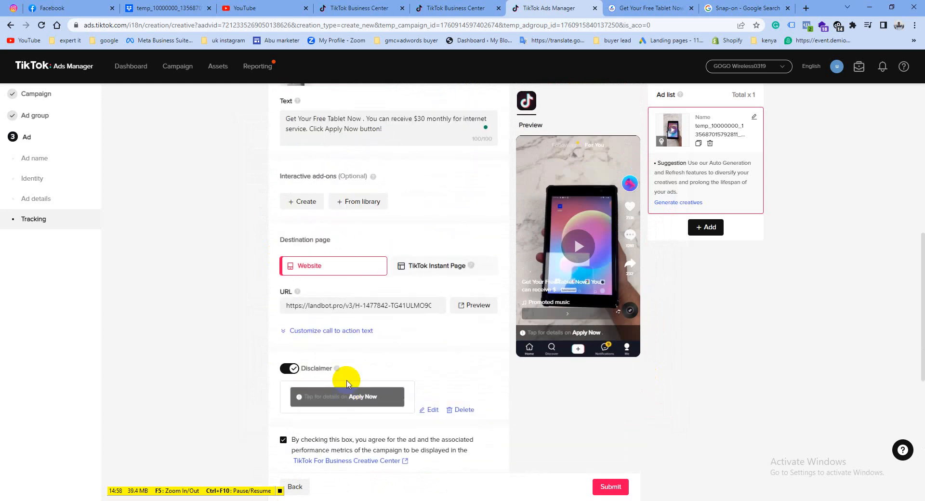
scroll(347, 383, up, 2)
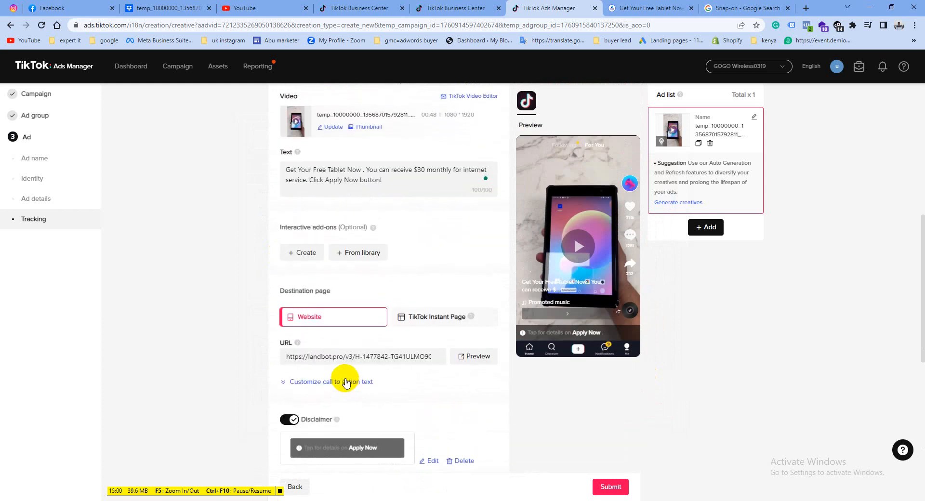
scroll(346, 382, down, 5)
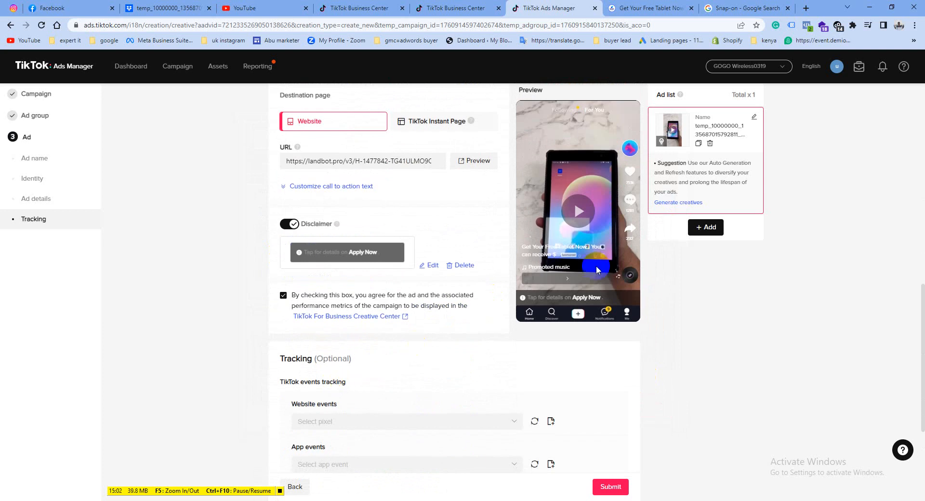
right_click(708, 226)
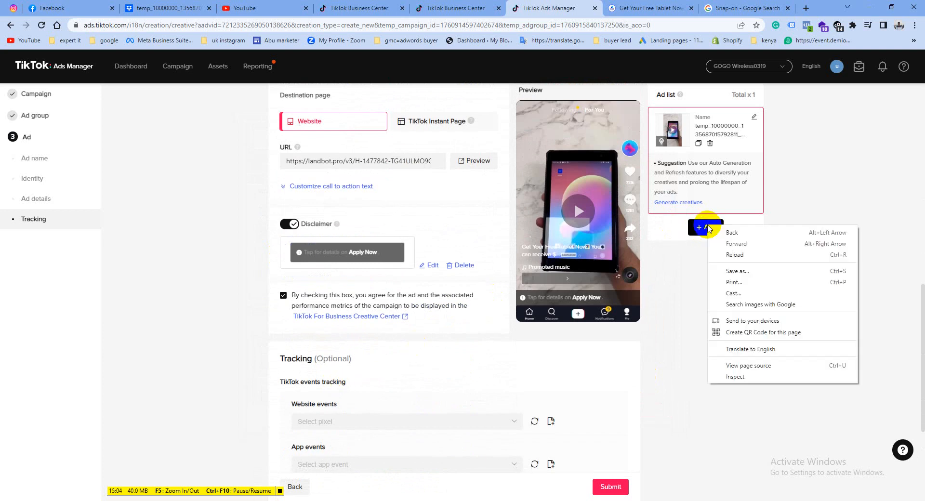
click(637, 291)
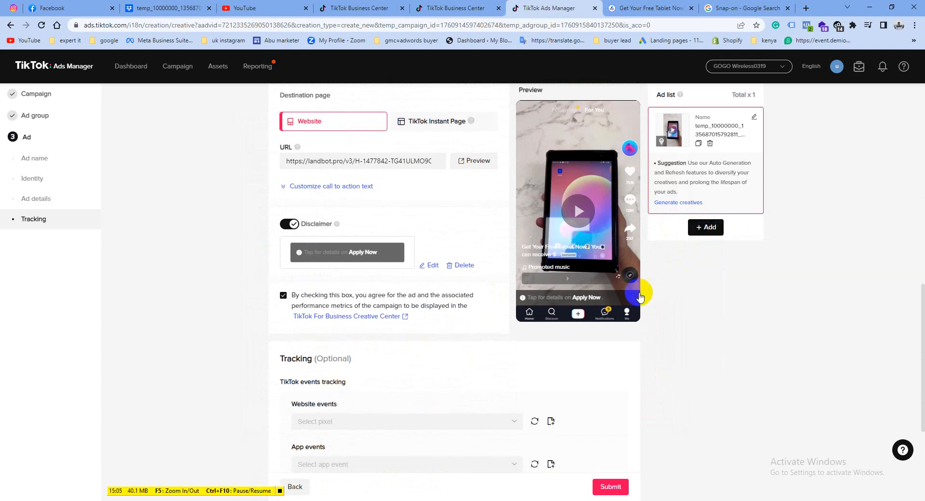
click(587, 298)
scroll(587, 299, up, 1)
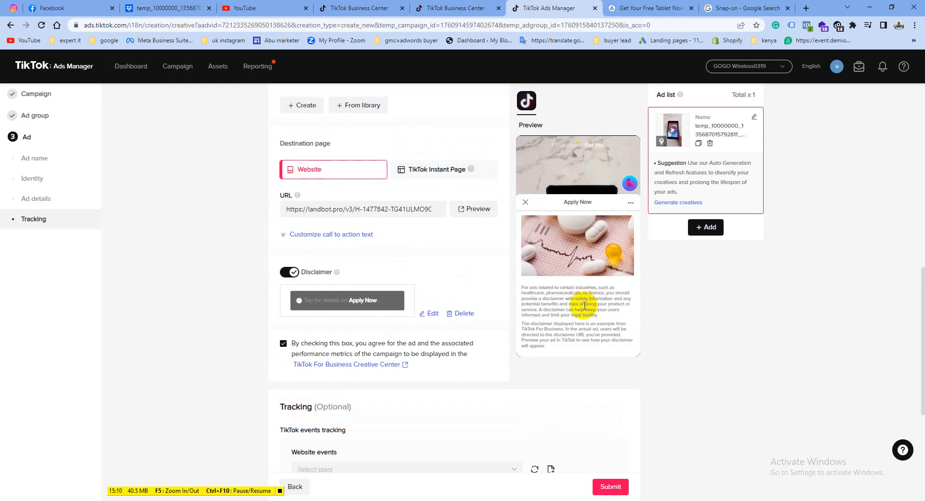
scroll(584, 304, up, 1)
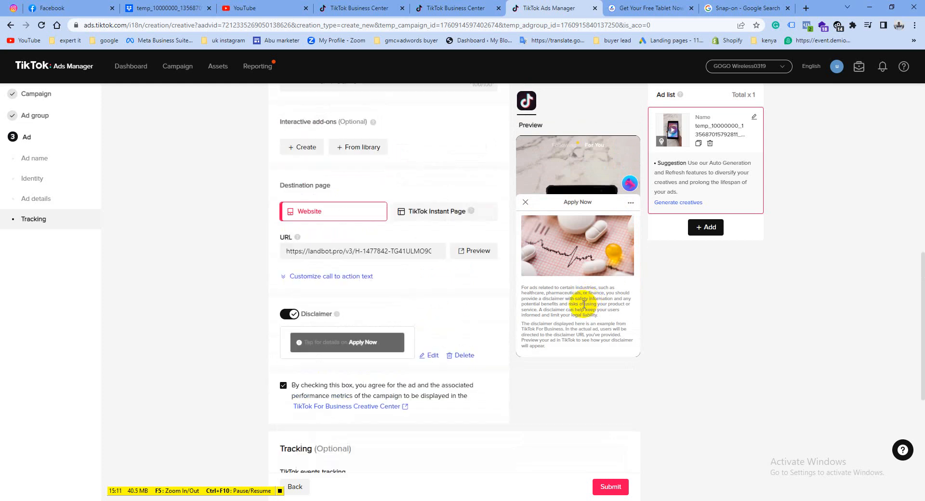
click(526, 203)
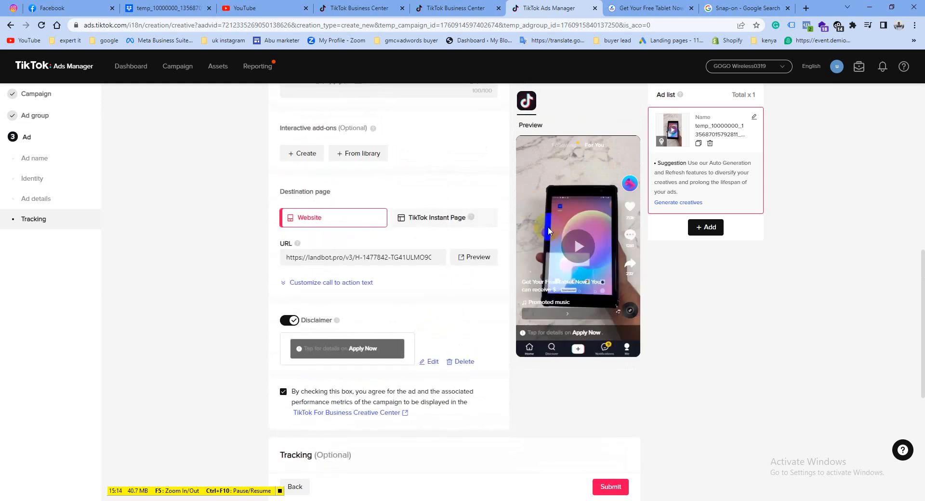
Play and pause the video in the ad preview, then look over the destination and optional tracking settings.
click(575, 244)
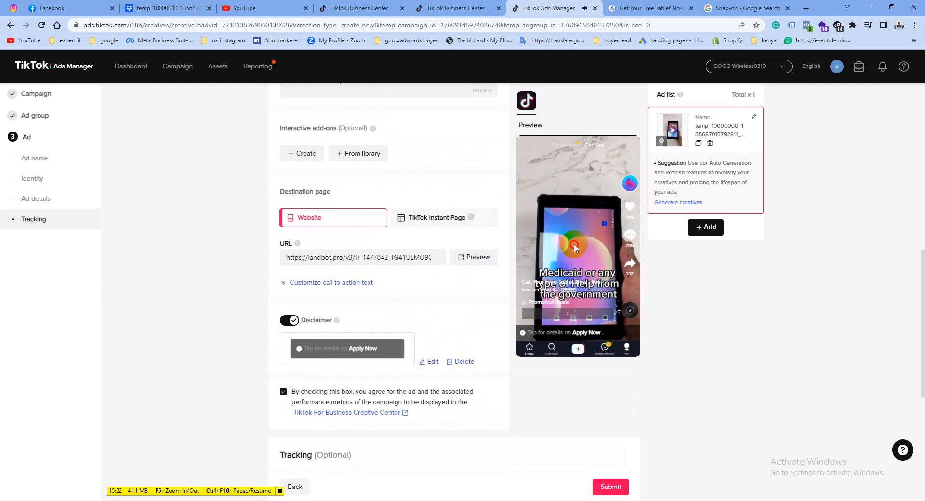
click(574, 247)
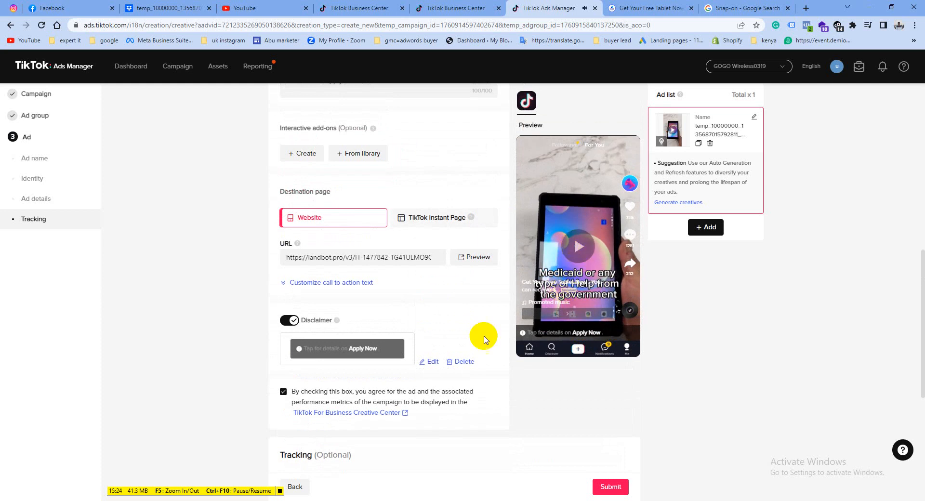
scroll(392, 303, up, 1)
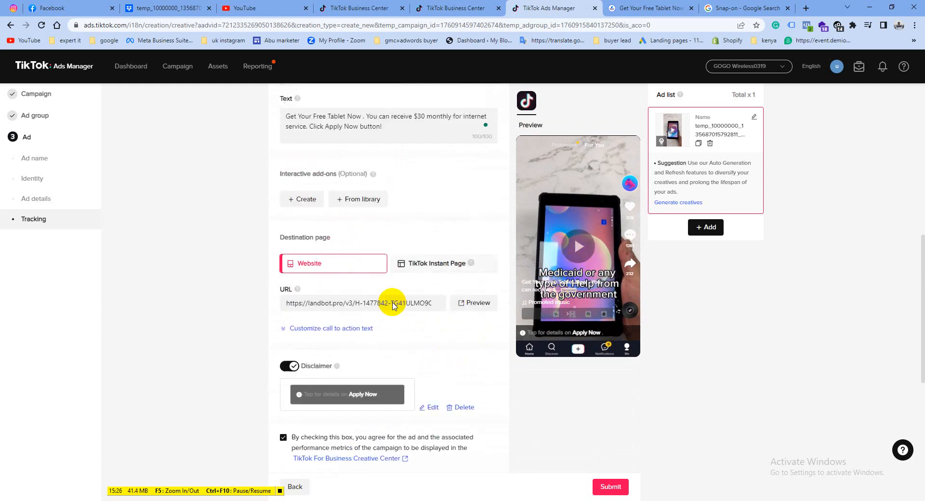
scroll(337, 295, down, 3)
scroll(351, 313, down, 3)
scroll(372, 344, down, 1)
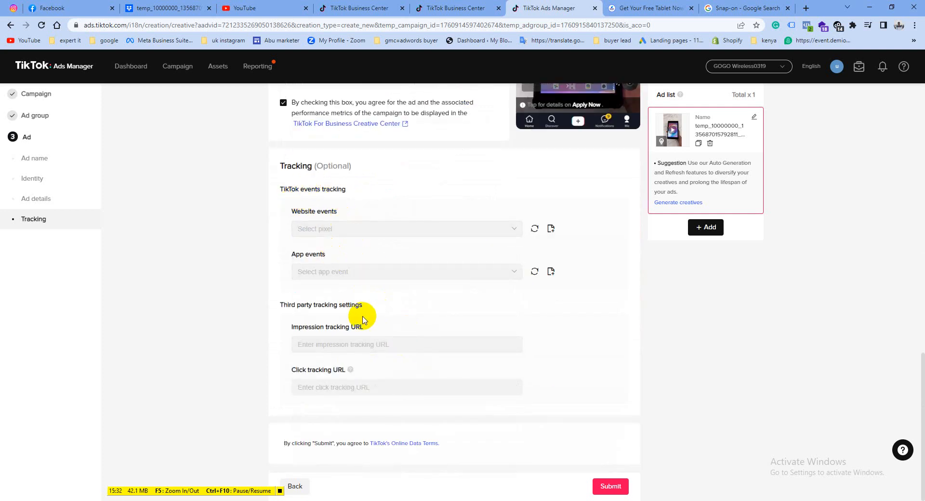
scroll(395, 415, up, 1)
scroll(395, 415, up, 3)
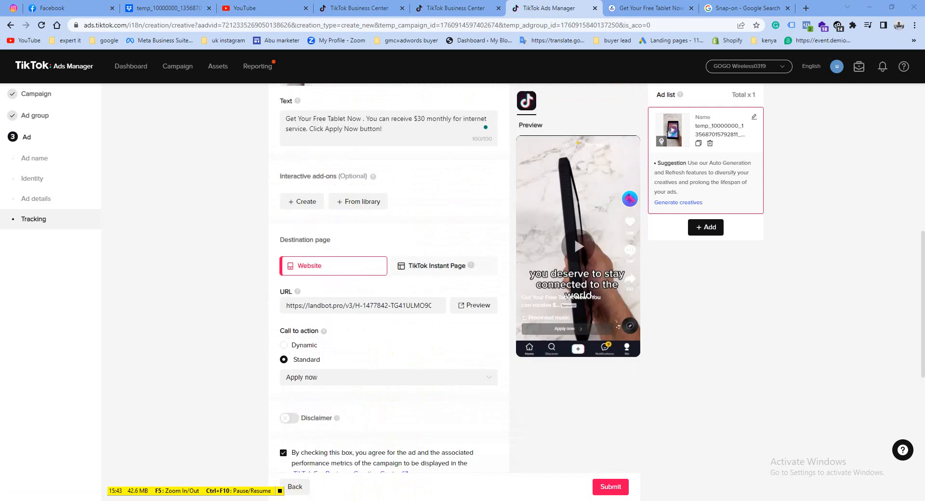
key(Print)
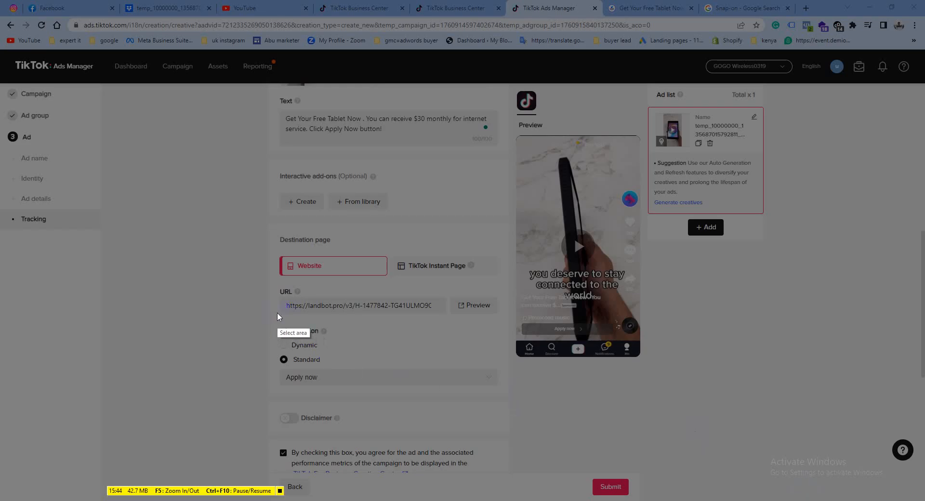
drag(280, 312, 387, 324)
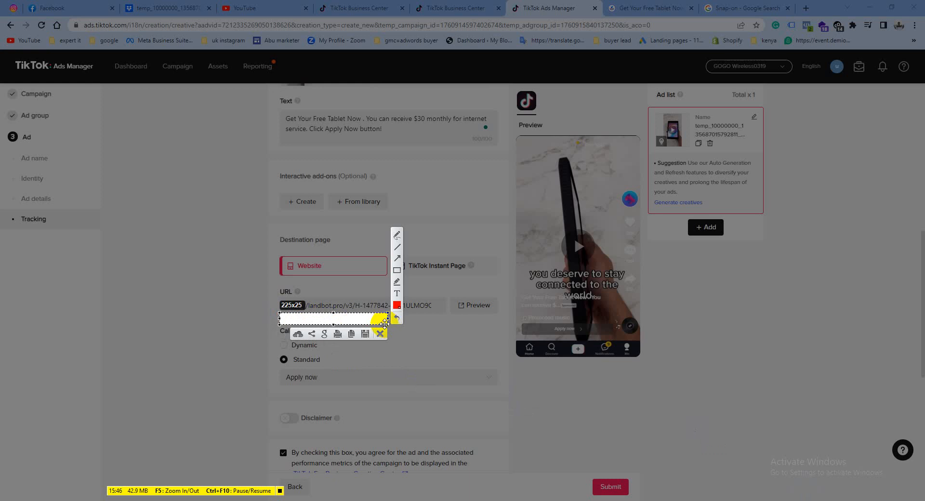
click(397, 258)
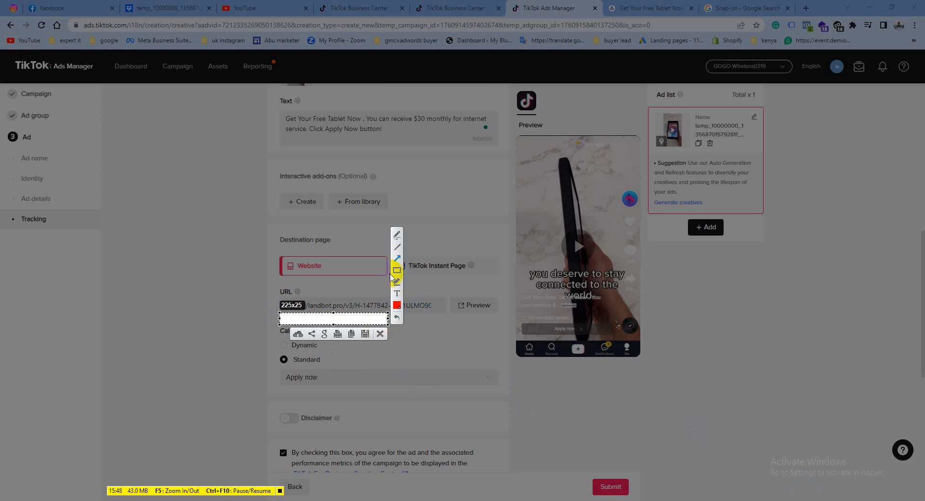
click(379, 334)
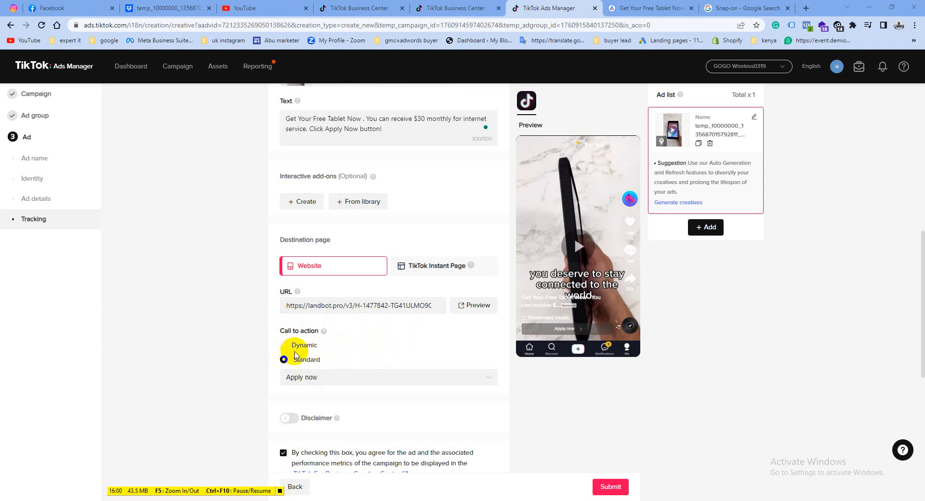
Choose Apply now as the ad's standard call to action, then review the form and try to submit the ad.
click(352, 377)
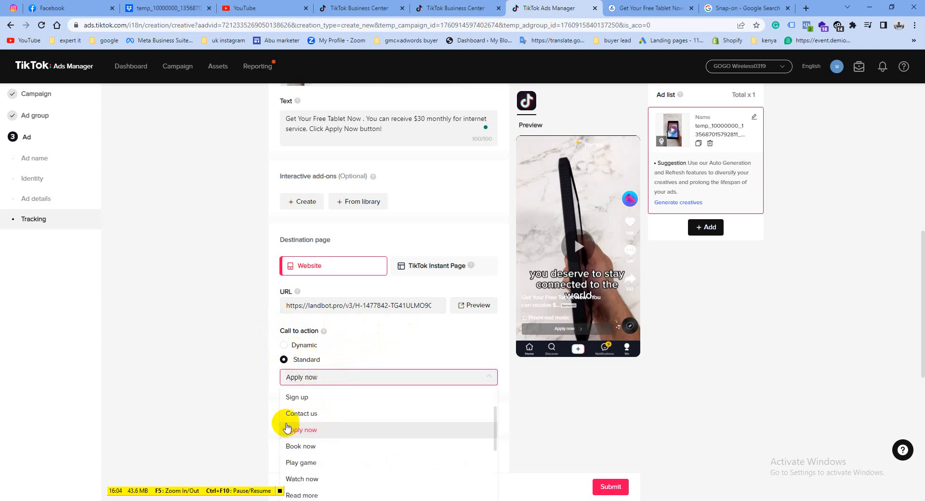
click(284, 427)
scroll(290, 400, down, 2)
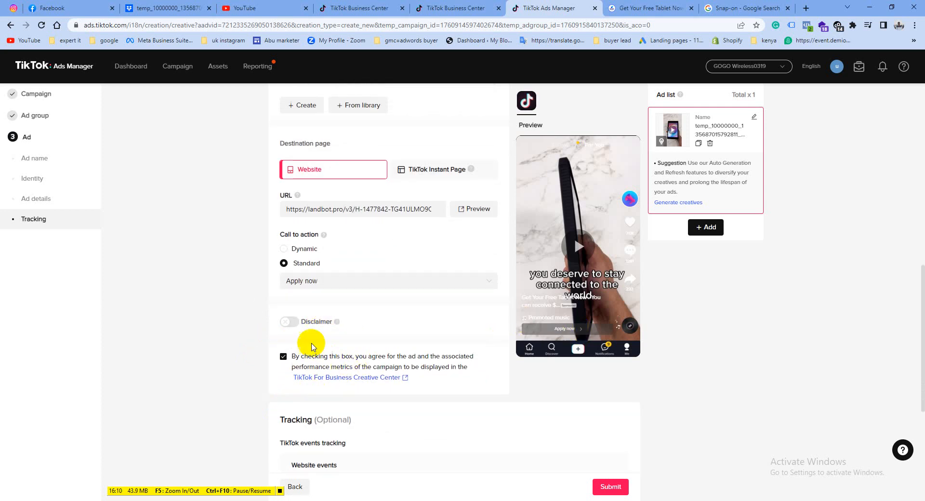
scroll(311, 346, down, 5)
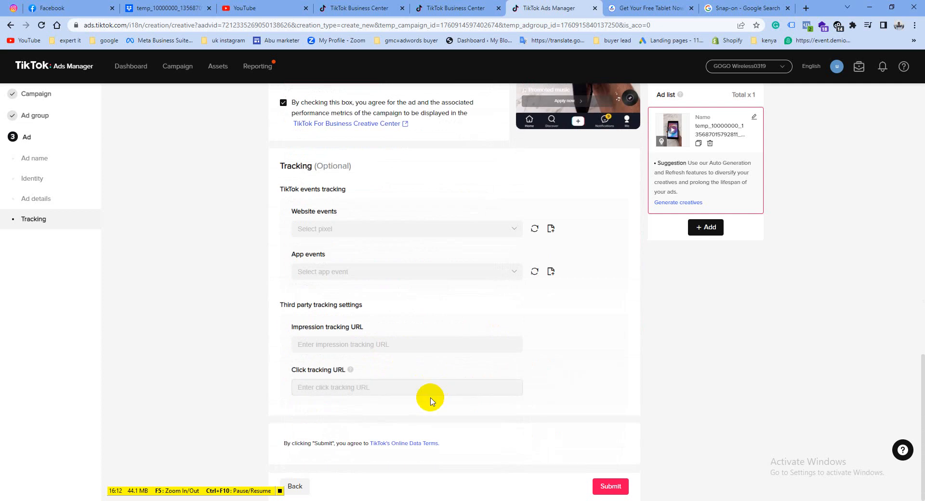
scroll(462, 421, up, 7)
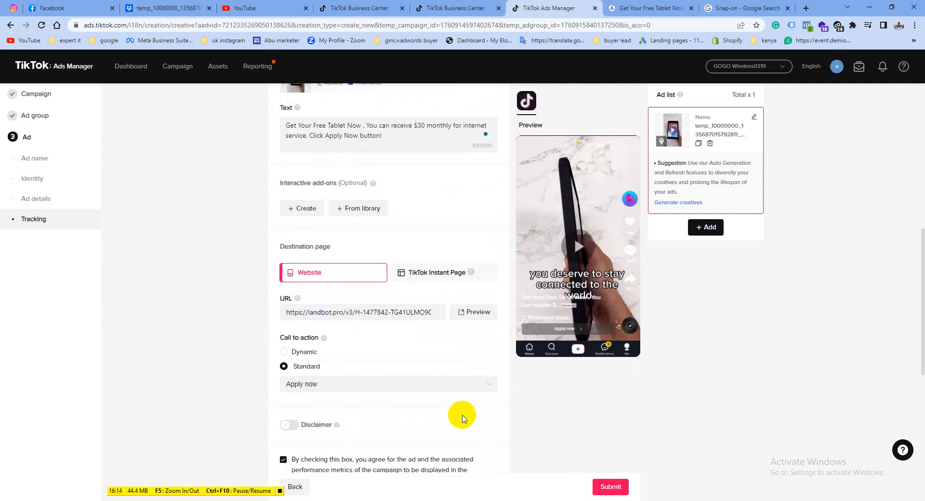
scroll(462, 418, up, 6)
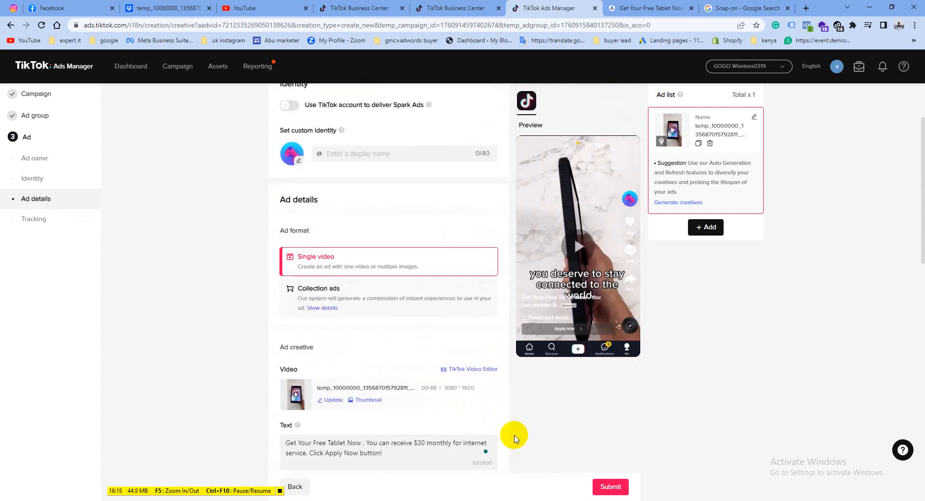
scroll(514, 436, up, 2)
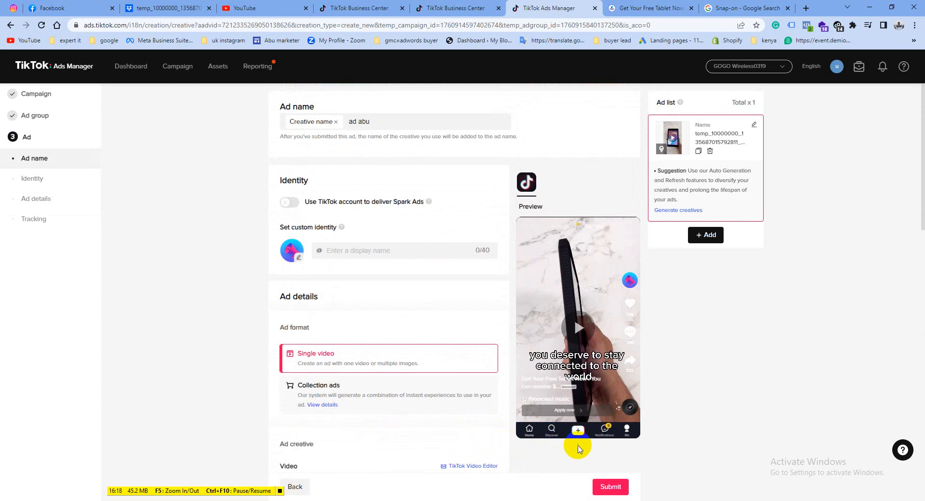
click(617, 489)
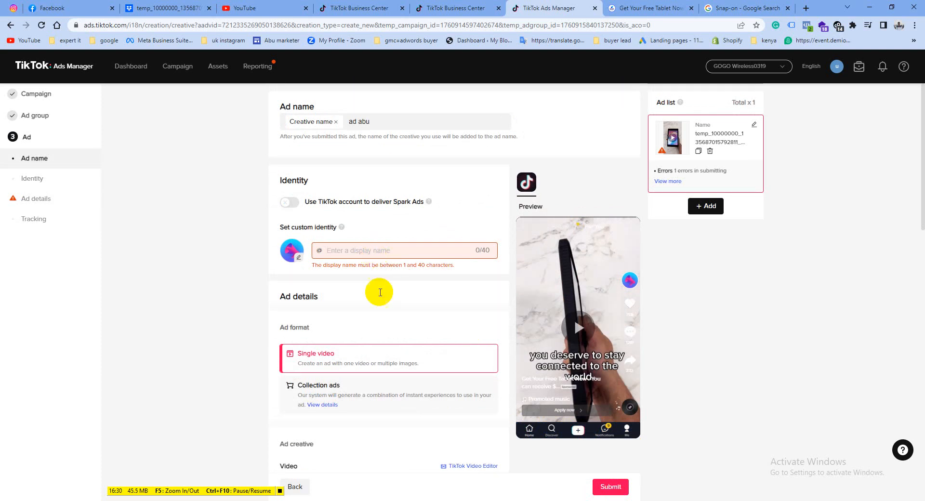
Set the custom identity's display name to "GOGO Wireless" and submit the ad.
click(379, 252)
text(GOGO  Wire)
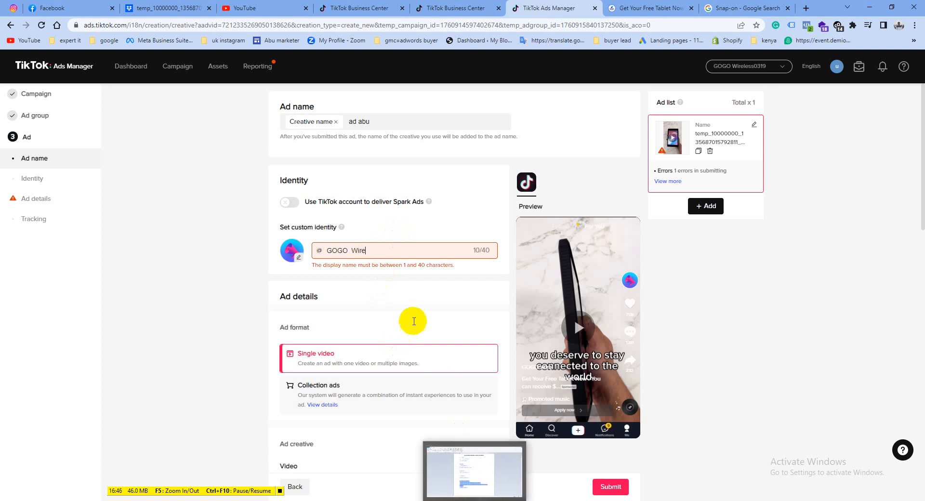
text(less)
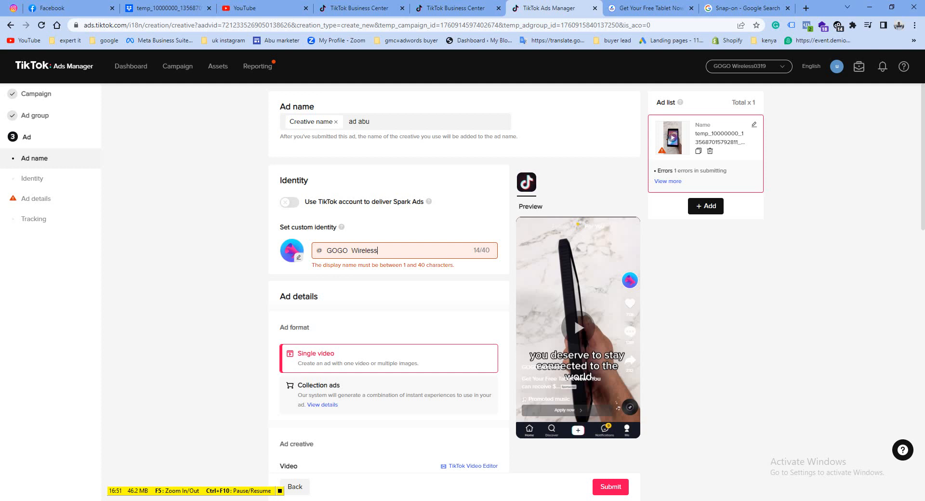
key(ctrl+F10)
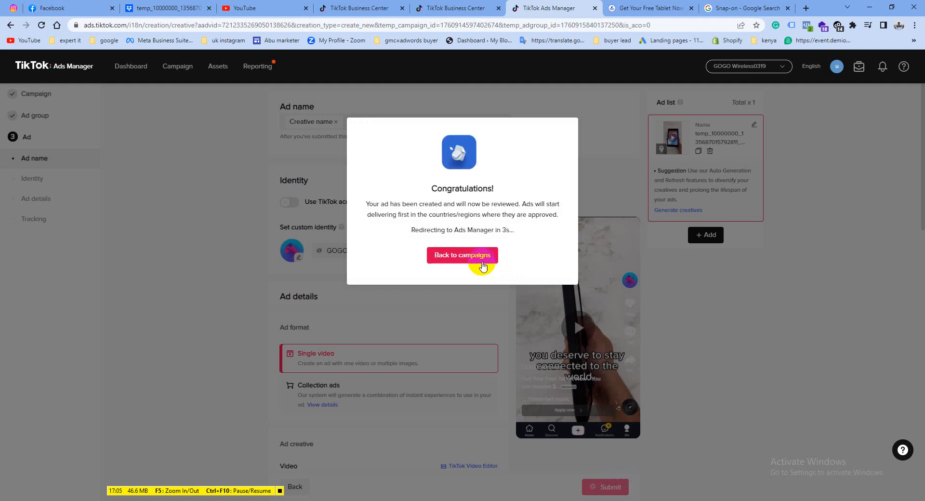
Return to the campaigns and open the Learn more link about ad policy and suggestions in a new tab.
click(479, 260)
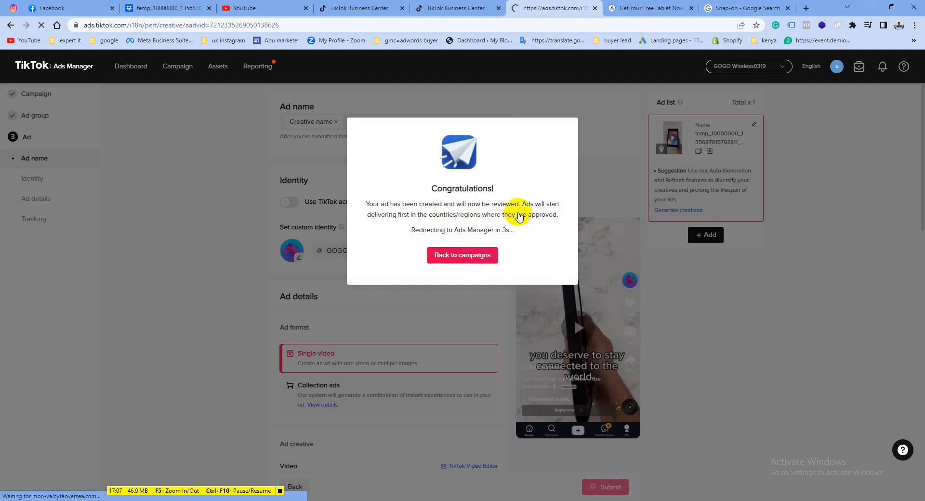
click(488, 254)
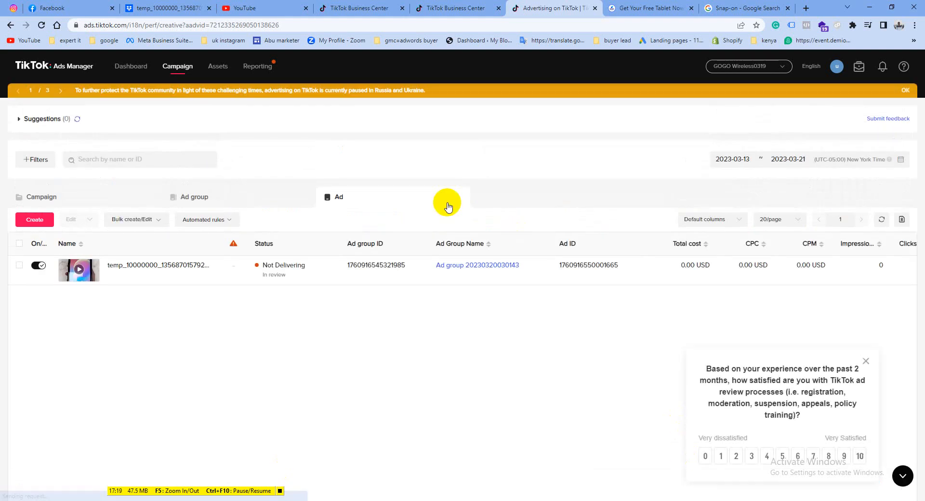
mouse_move(233, 247)
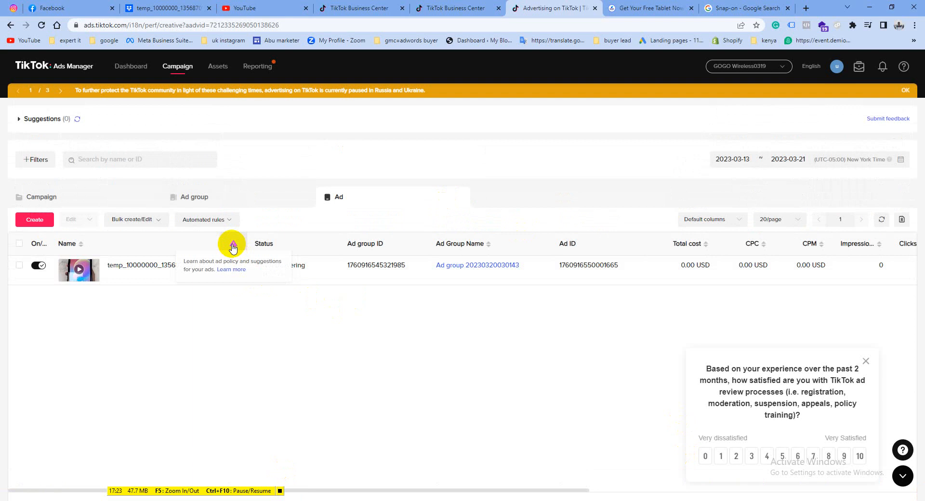
right_click(231, 272)
click(243, 278)
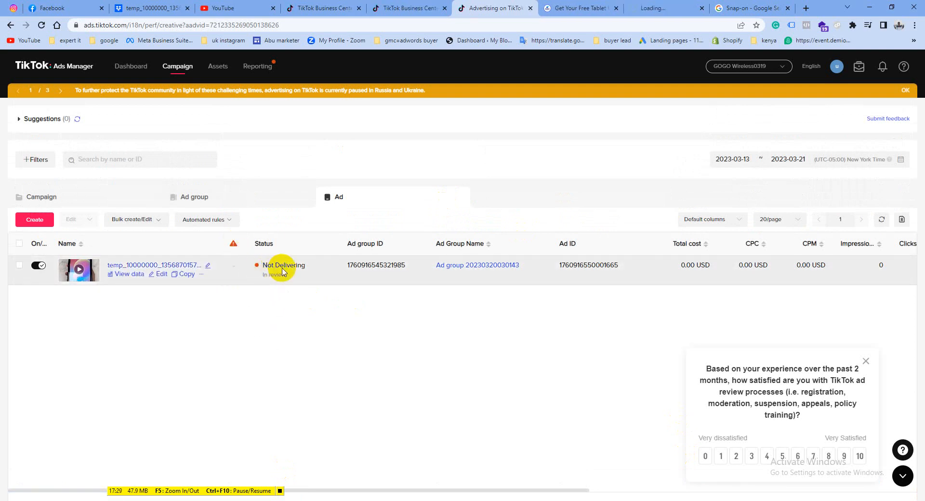
Dismiss the satisfaction survey and read the TikTok Advertising Policies article on ad creatives and landing pages.
click(868, 361)
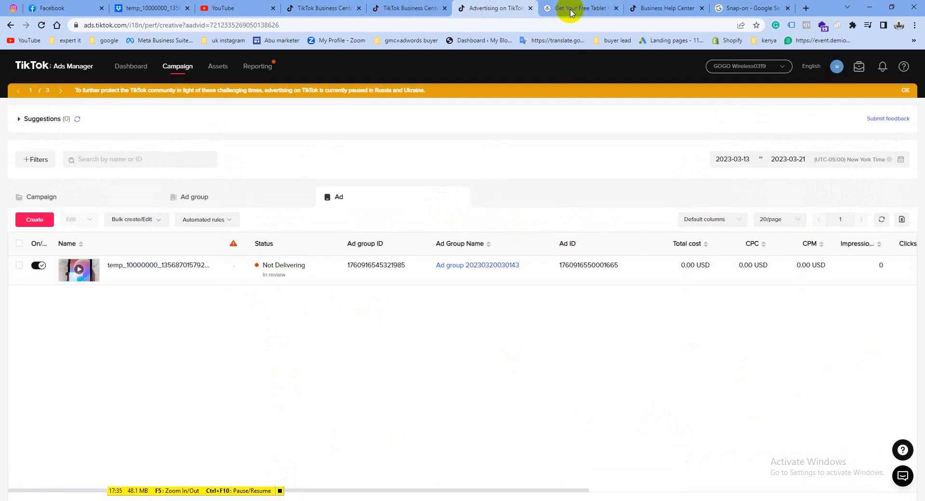
click(675, 8)
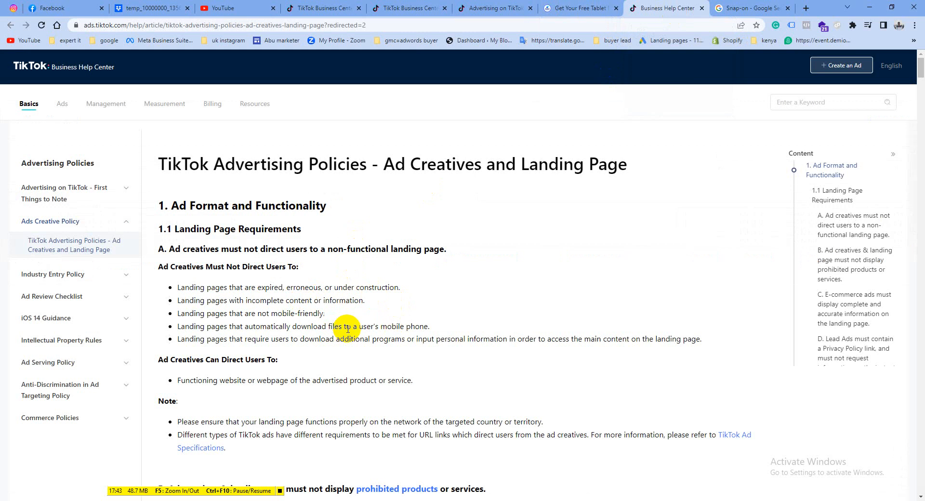
scroll(251, 355, down, 12)
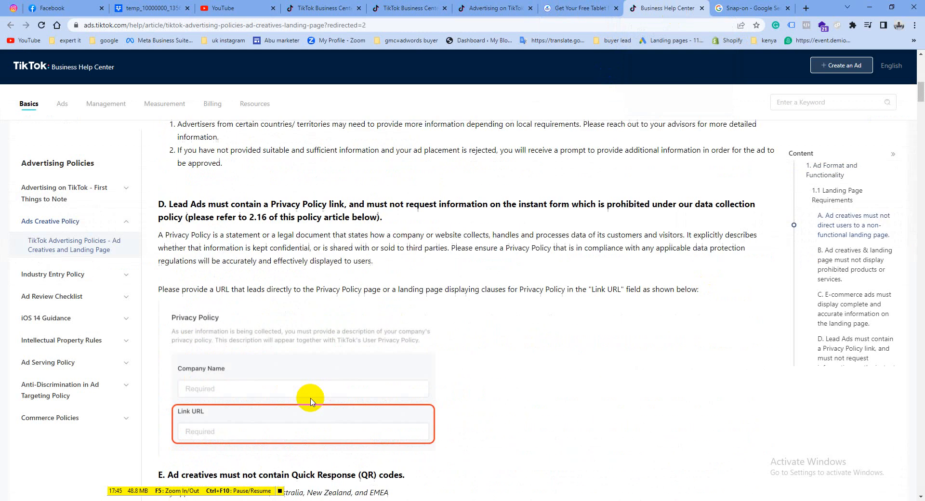
scroll(308, 404, down, 7)
scroll(313, 407, up, 4)
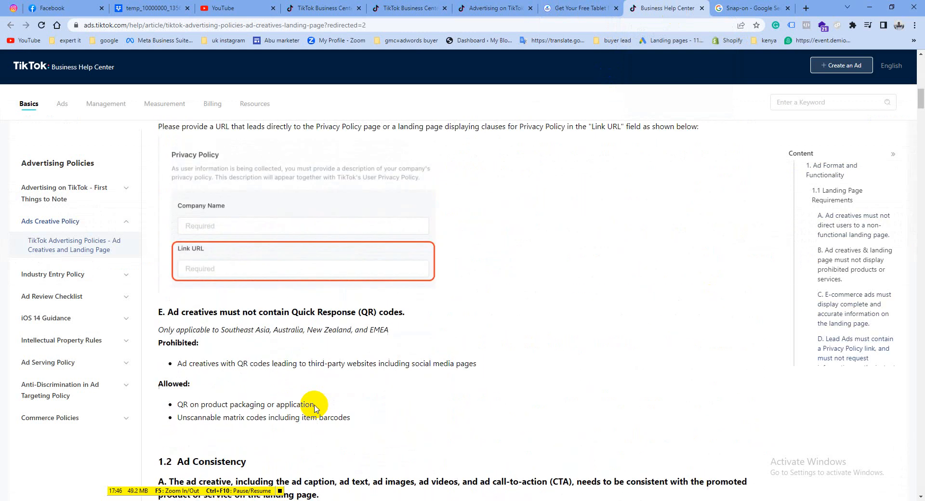
Review the policy sections on privacy policy links, QR codes, and consistency between ad creatives and landing pages.
scroll(314, 407, up, 1)
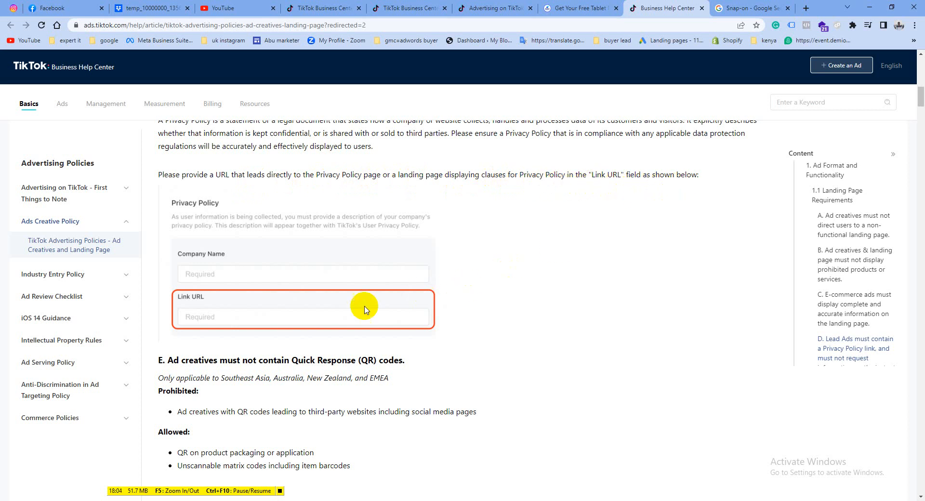
scroll(236, 294, down, 4)
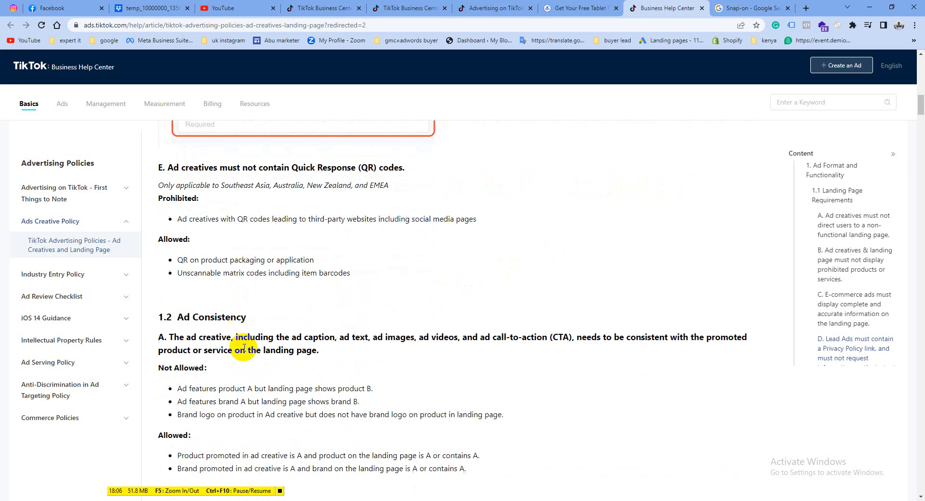
scroll(256, 376, down, 7)
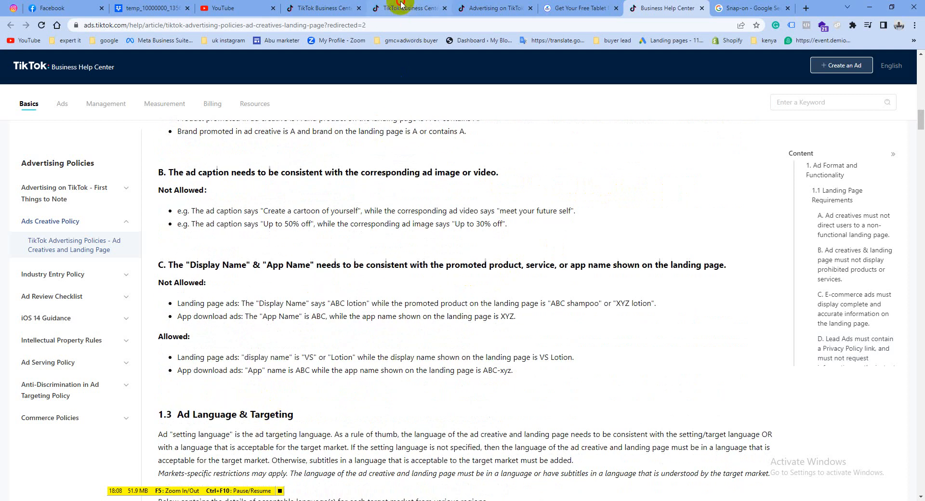
Return to the ad list in TikTok Ads Manager, page through the notification banners and dismiss all of them.
click(401, 6)
click(528, 6)
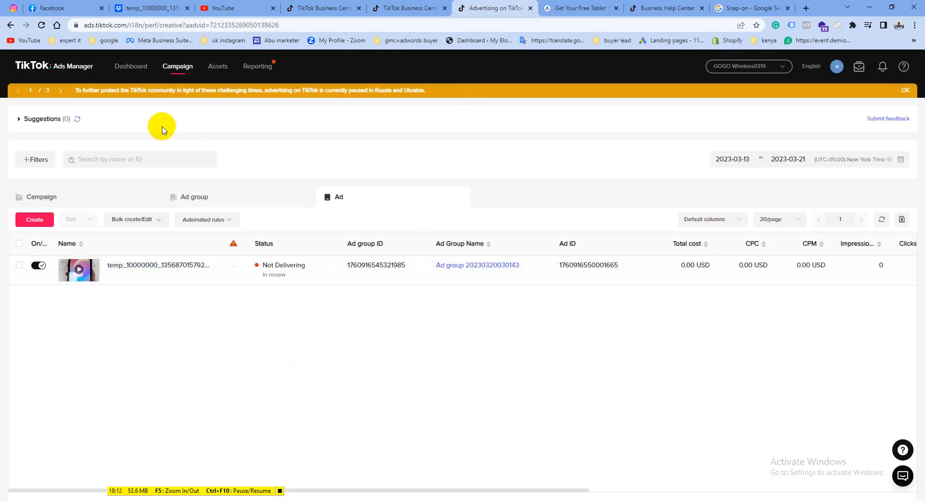
click(60, 91)
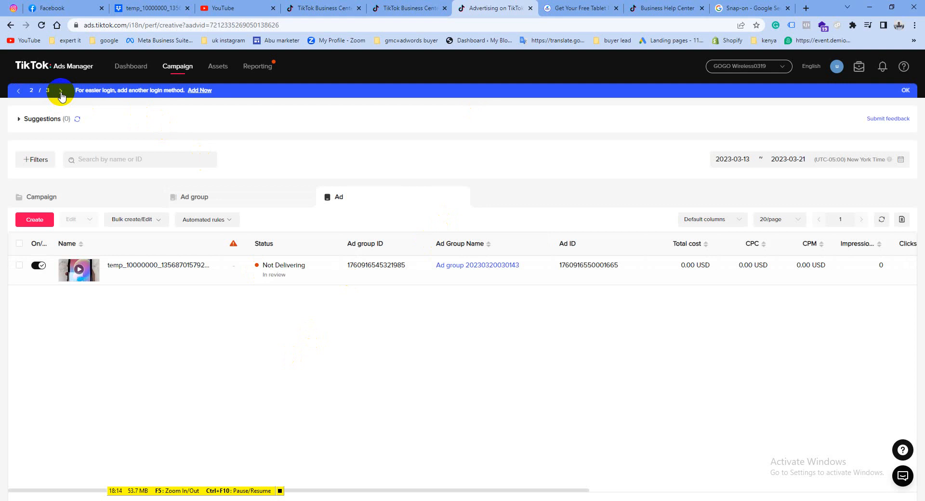
click(61, 91)
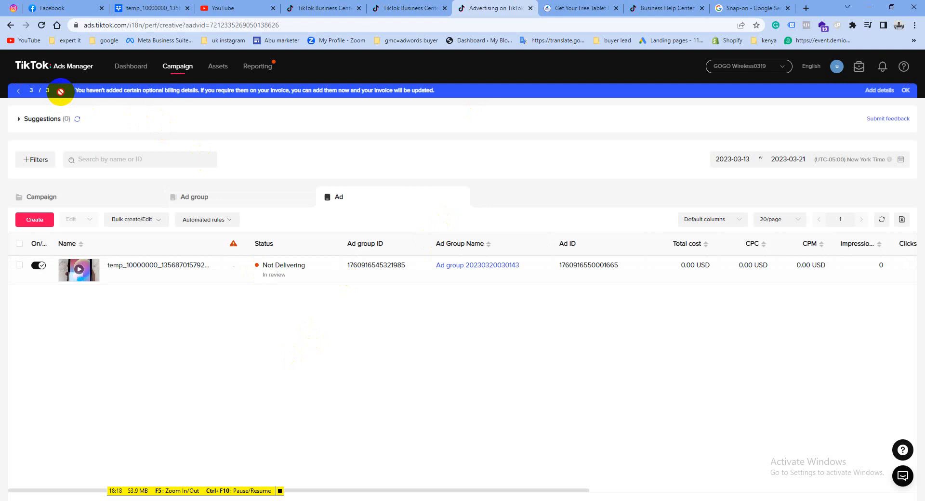
click(906, 91)
click(906, 91)
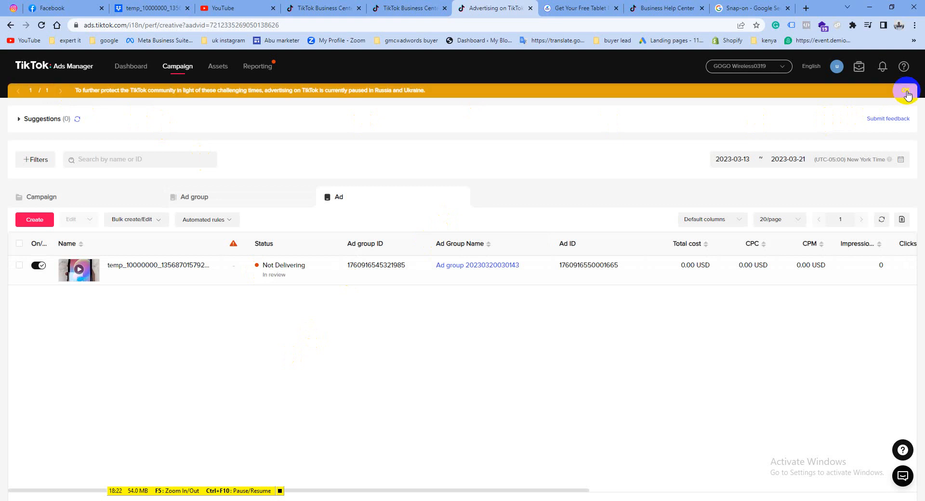
click(905, 91)
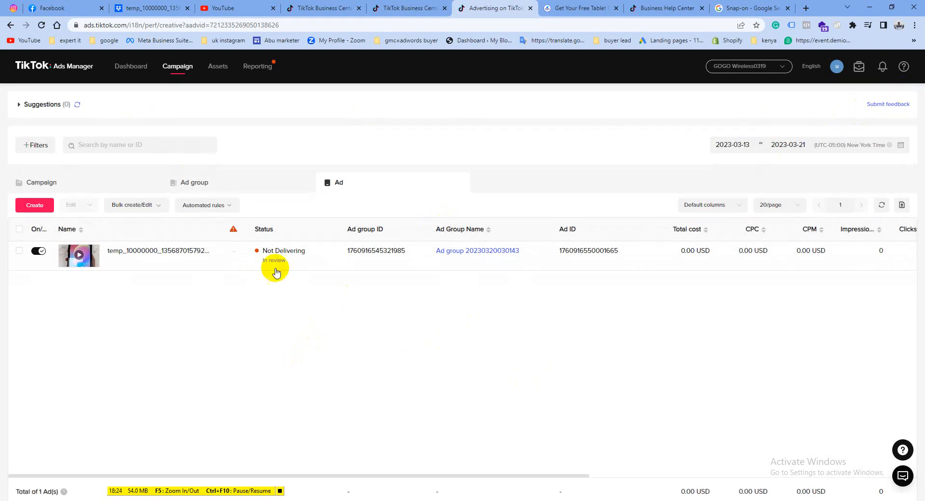
mouse_move(236, 234)
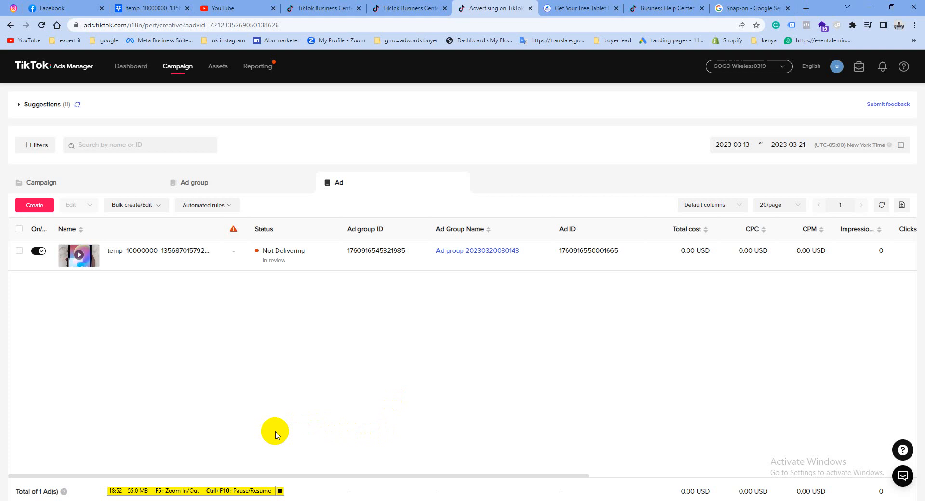
click(358, 476)
drag(358, 476, 394, 477)
drag(248, 491, 158, 496)
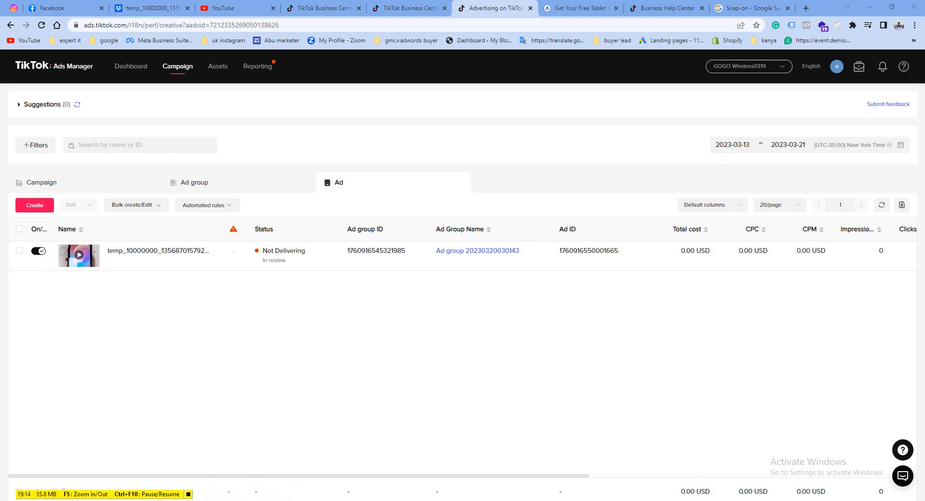